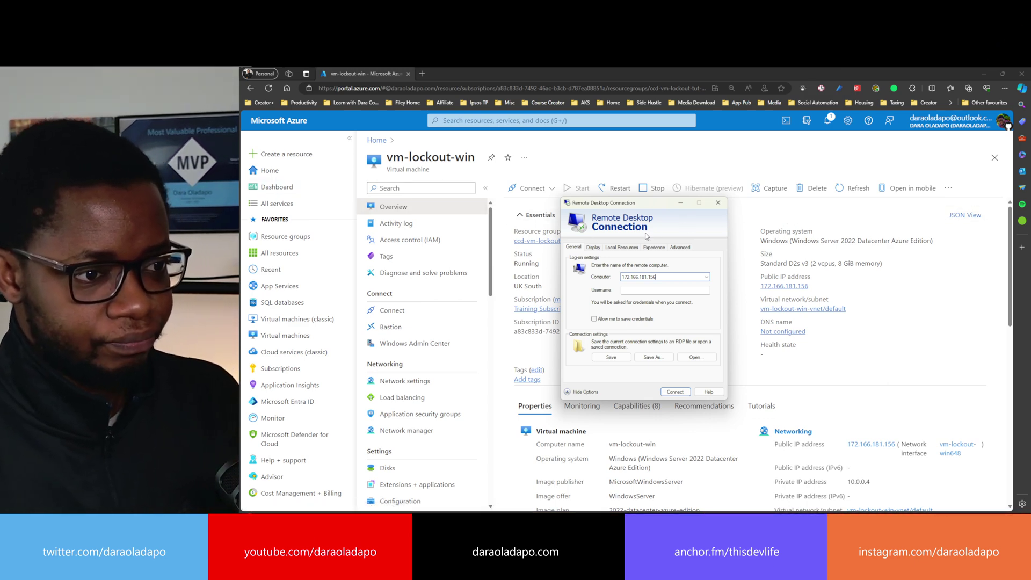
# - Sign in to 172.166.181.156 with the admin username and password, trusting the connection and certificate
pyautogui.click(634, 292)
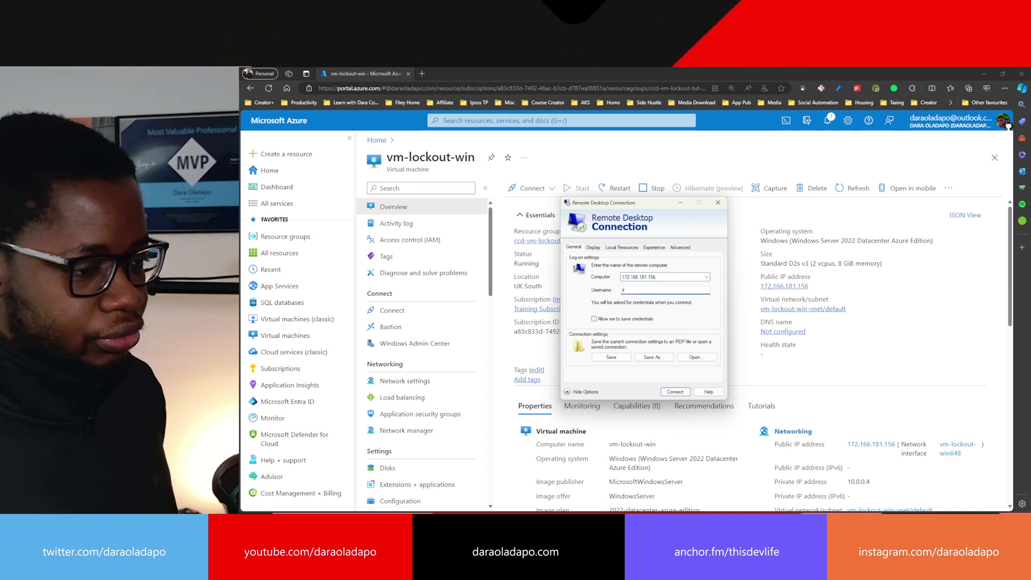
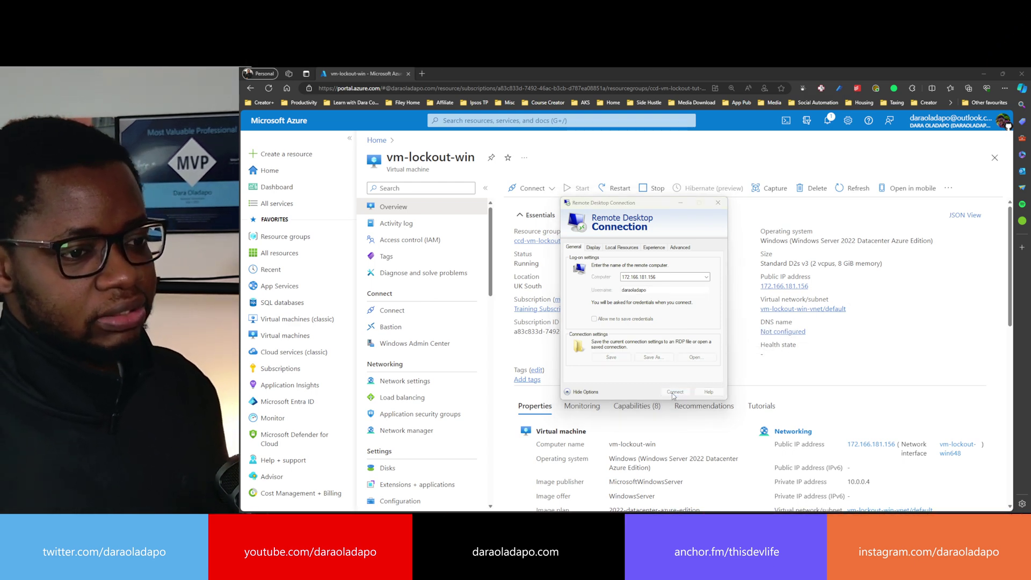
pyautogui.click(675, 392)
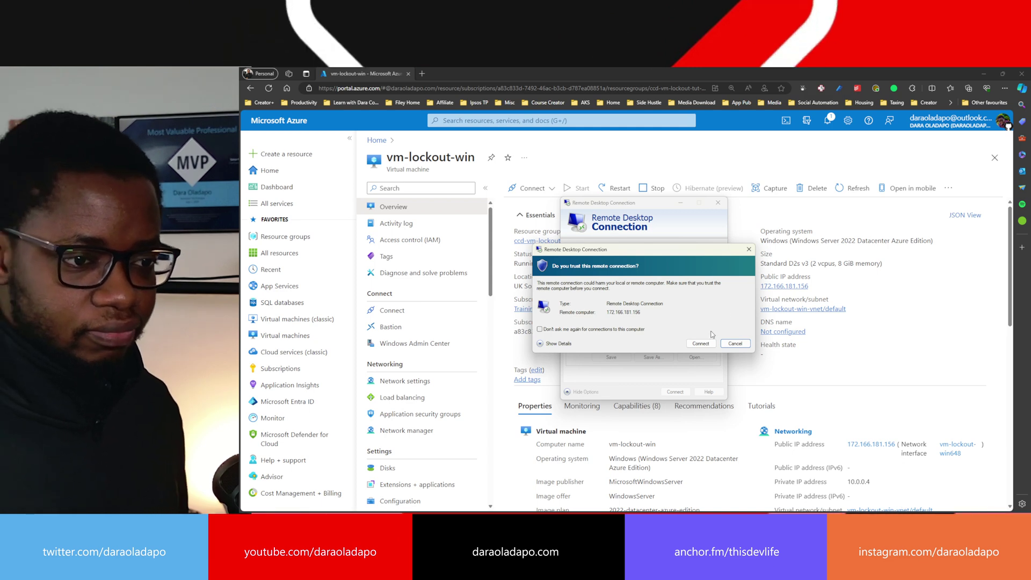
pyautogui.click(704, 343)
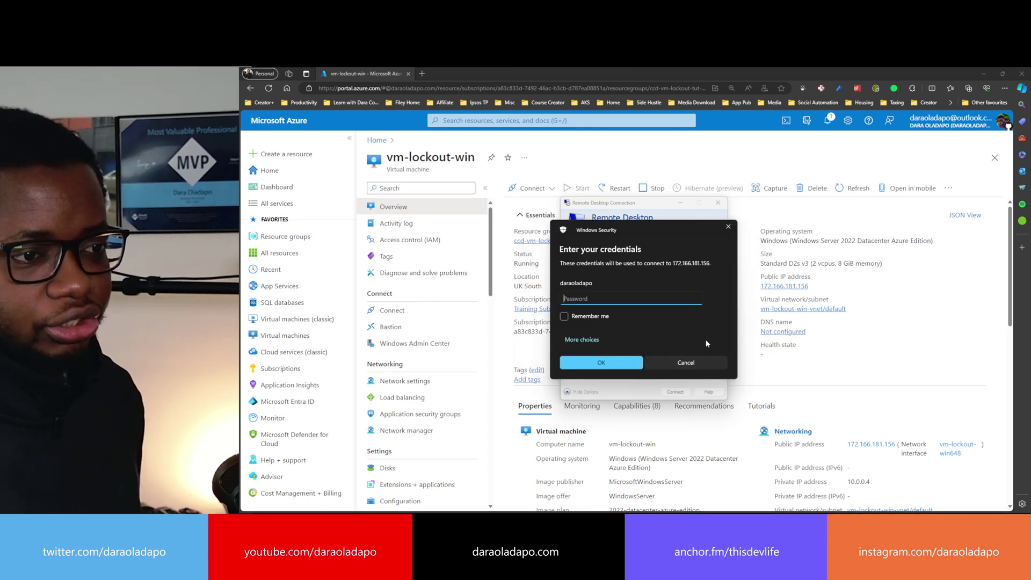
pyautogui.write('****')
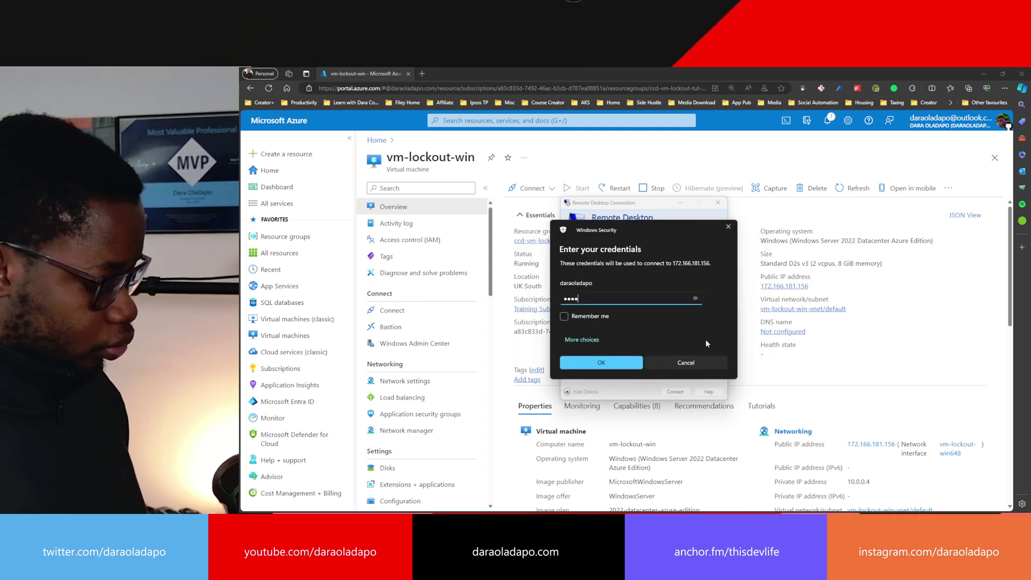
pyautogui.write('***********')
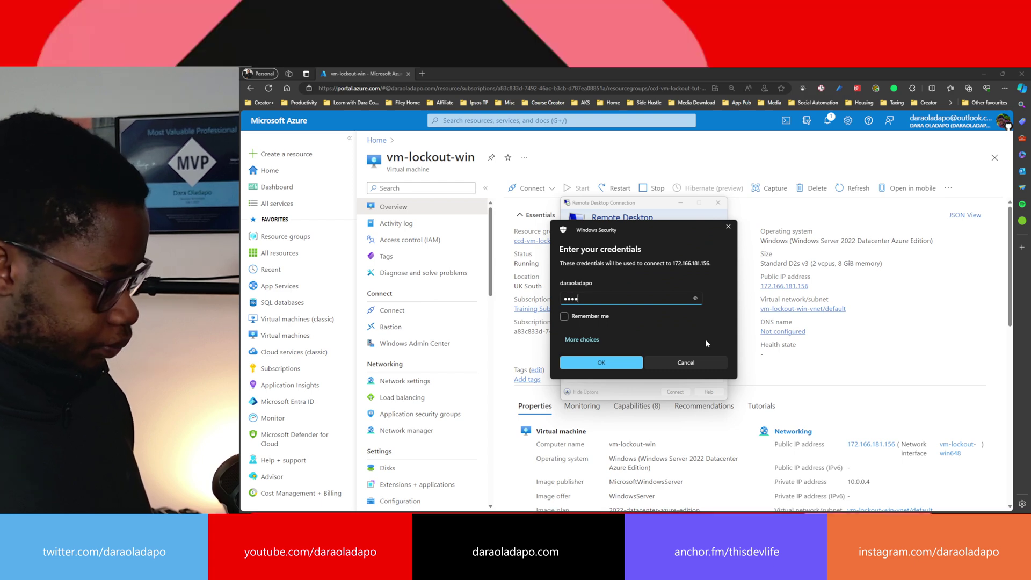
pyautogui.press('Return')
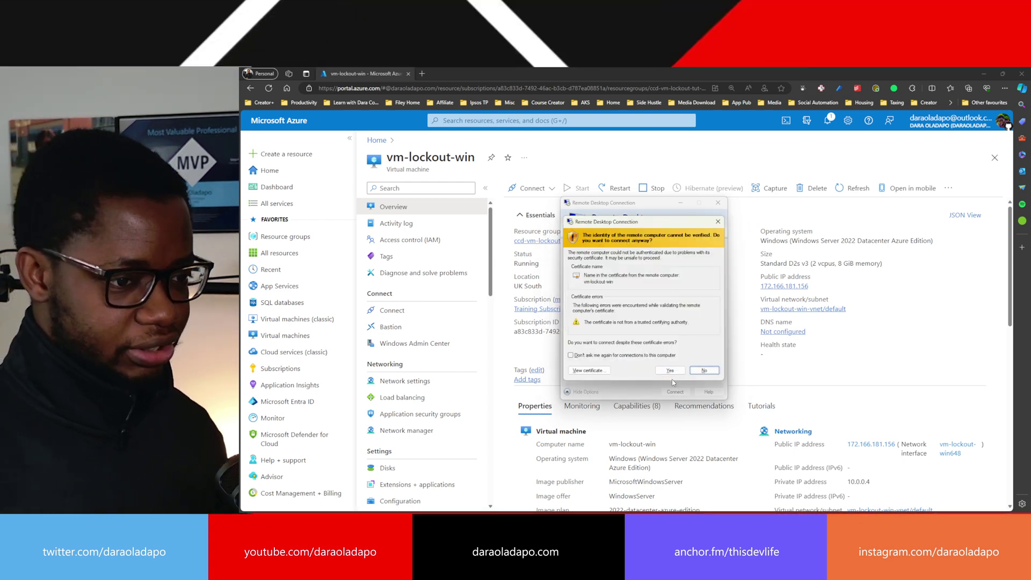
pyautogui.click(671, 371)
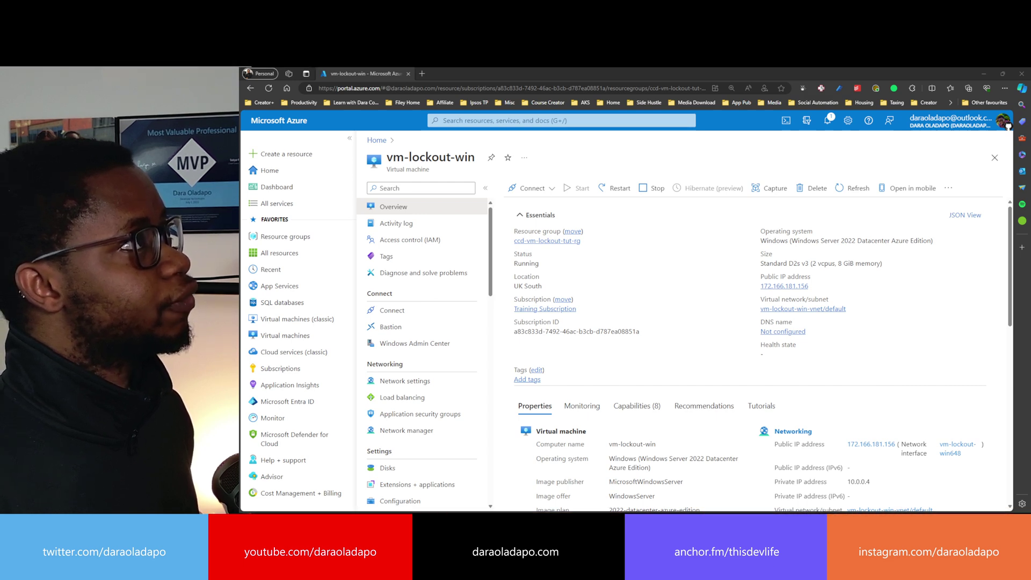
# - Bring the remote session into view full screen, move its connection bar aside, then close it
pyautogui.moveTo(242, 132); pyautogui.dragTo(744, 155)
pyautogui.doubleClick(744, 155)
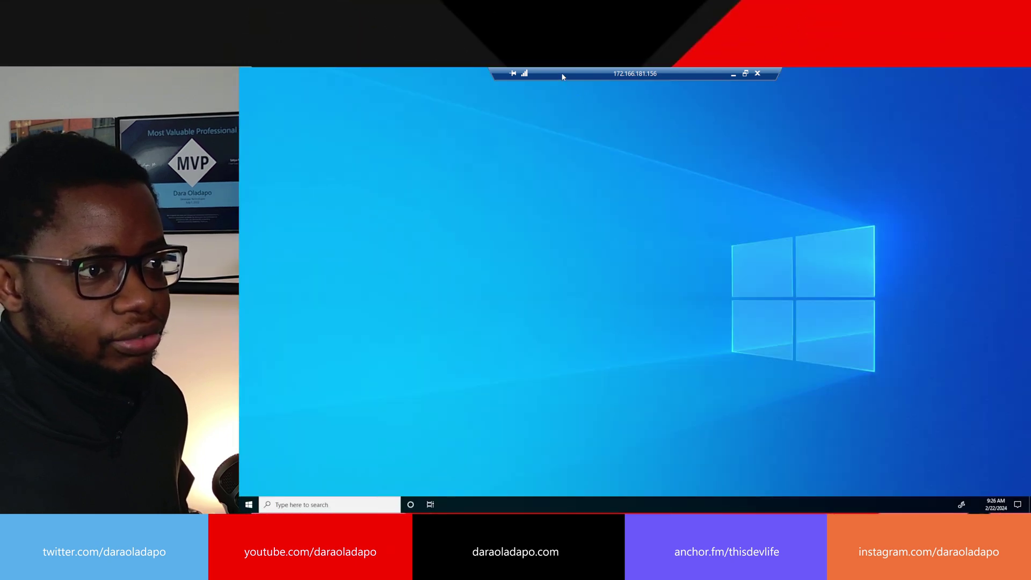
pyautogui.moveTo(562, 76); pyautogui.dragTo(419, 75)
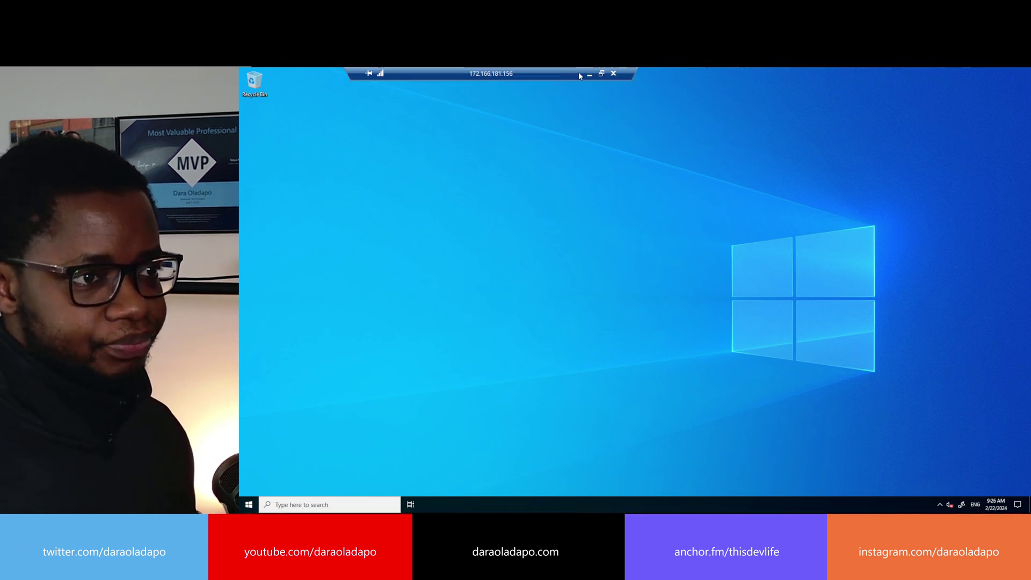
pyautogui.click(614, 76)
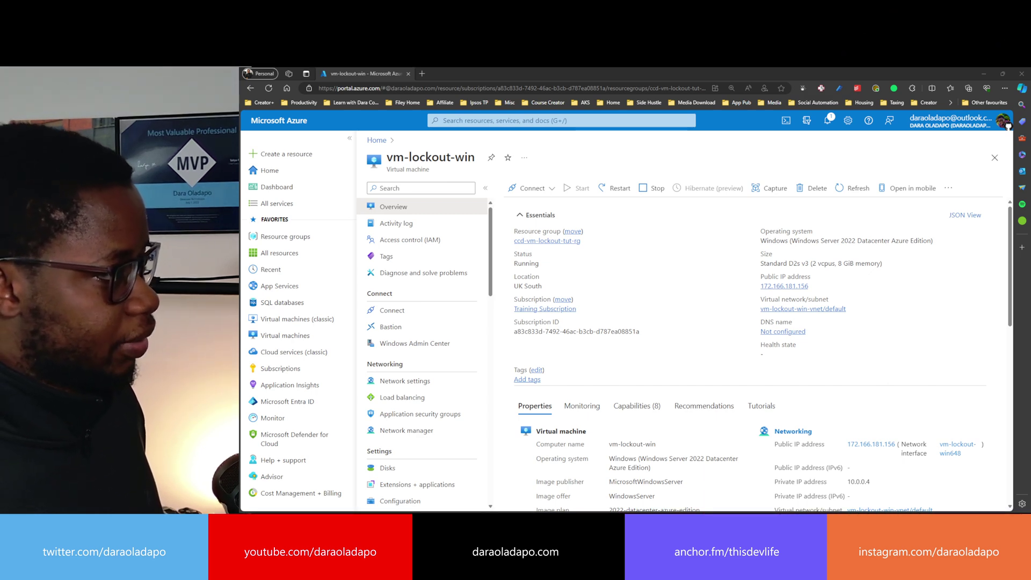
# - Reconnect to the VM with Don't ask me again ticked and submit the admin password
pyautogui.hotkey('alt', 'Tab')
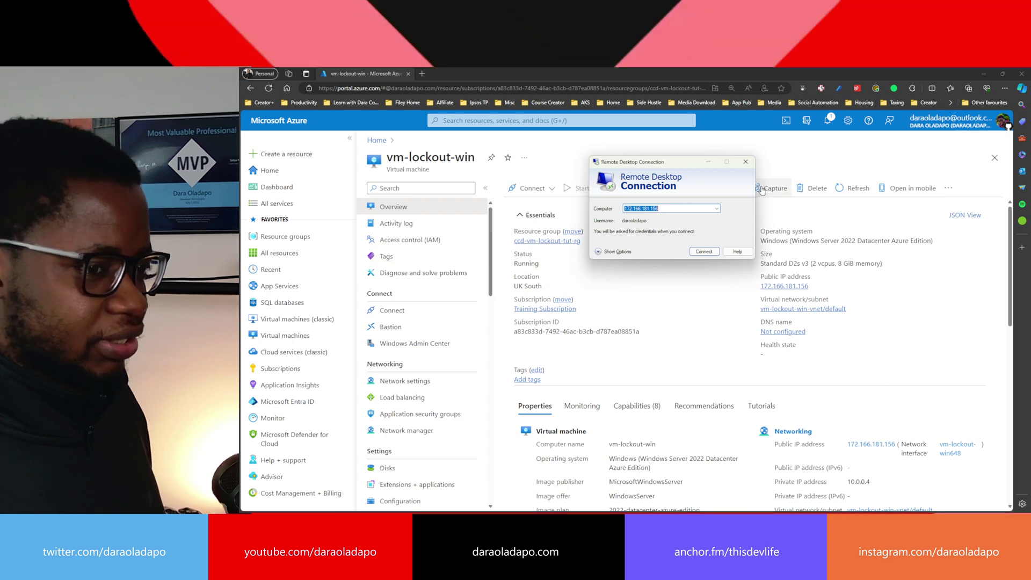
pyautogui.click(633, 250)
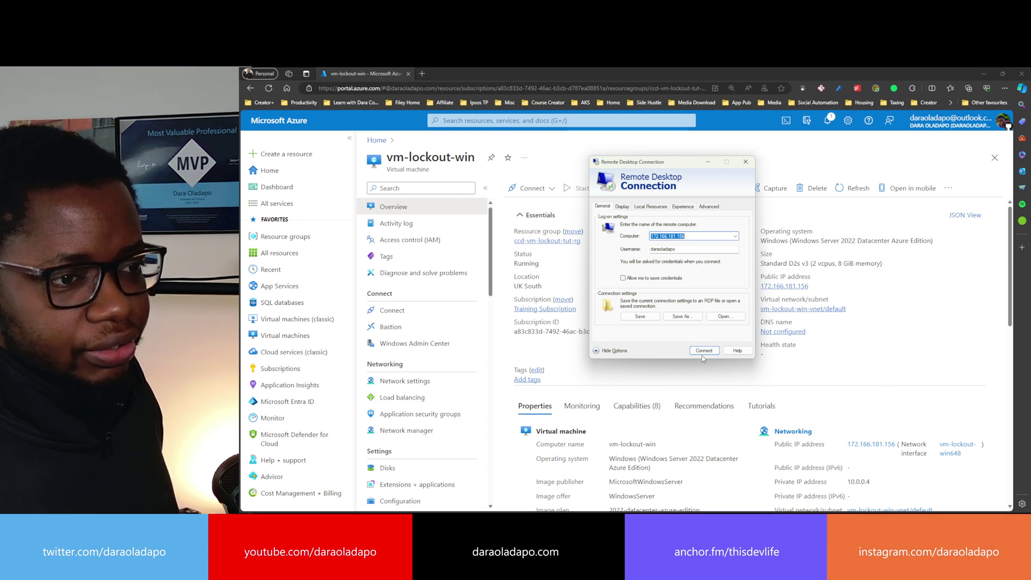
pyautogui.click(704, 351)
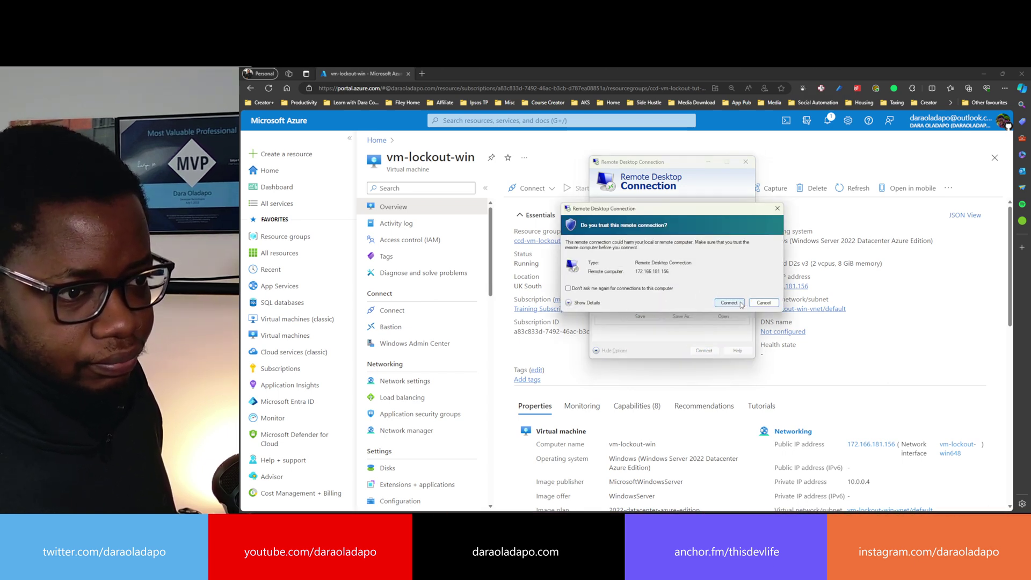
pyautogui.click(569, 289)
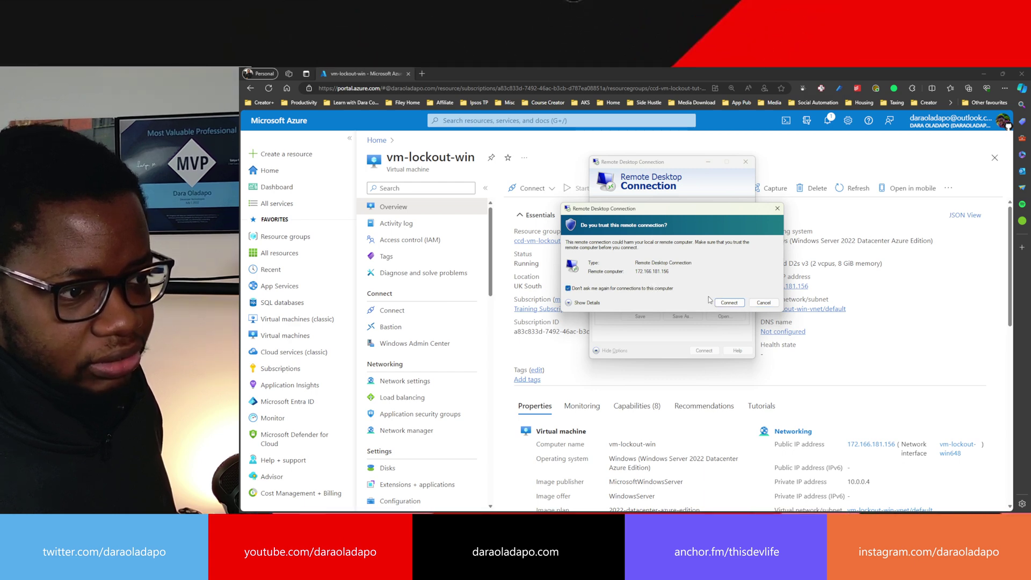
pyautogui.click(730, 303)
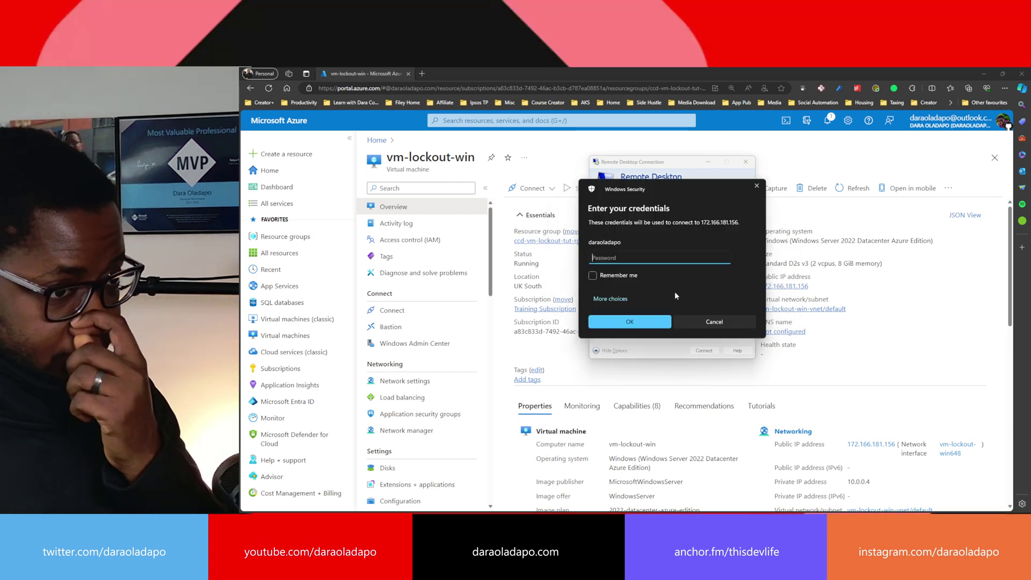
pyautogui.write('•••••••')
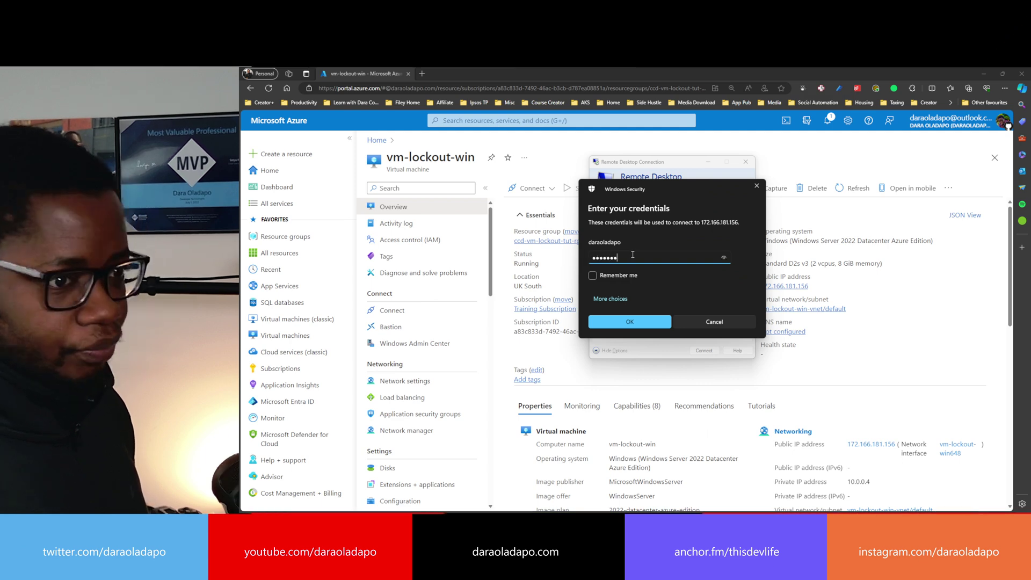
pyautogui.press('capslock')
pyautogui.write('••••••••')
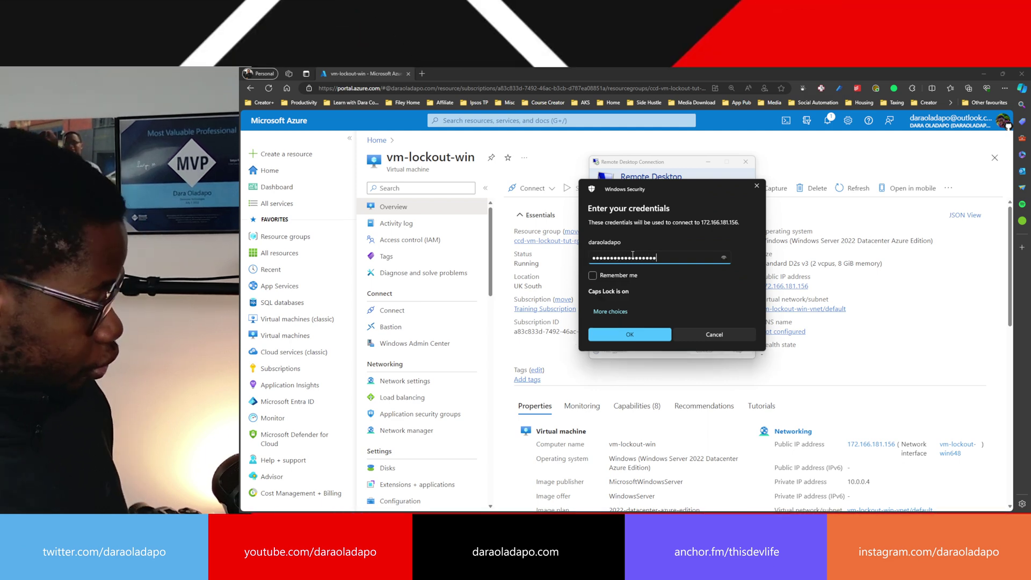
pyautogui.press('capslock')
pyautogui.click(625, 320)
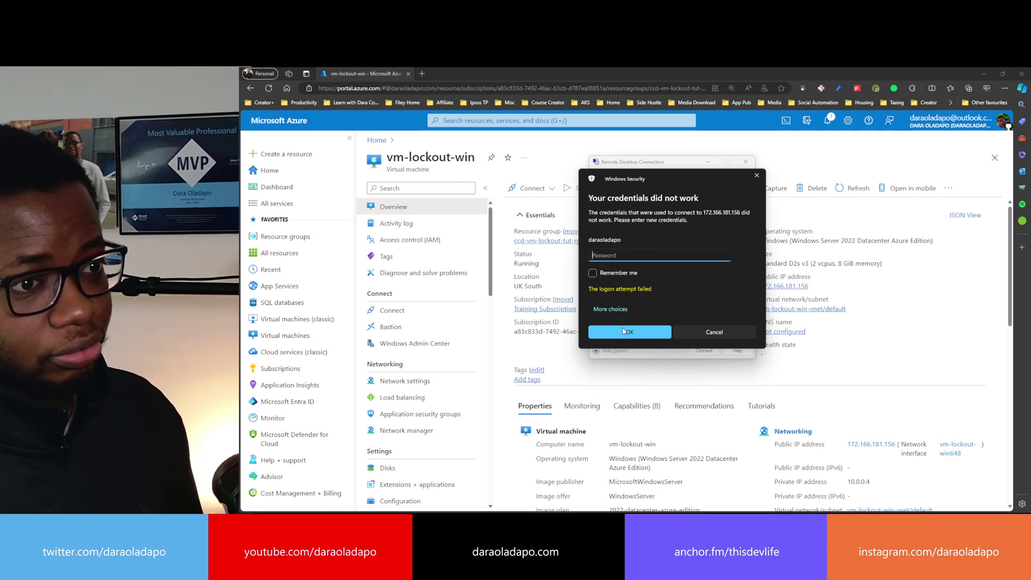
# - Retry the rejected password several more times, then cancel the sign-in prompt
pyautogui.write('********')
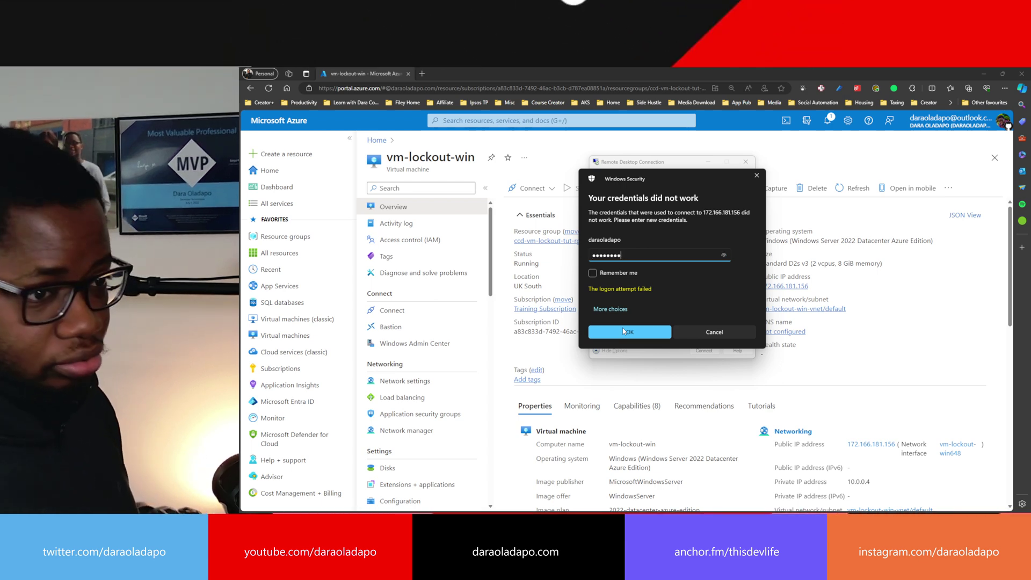
pyautogui.press('Return')
pyautogui.write('**')
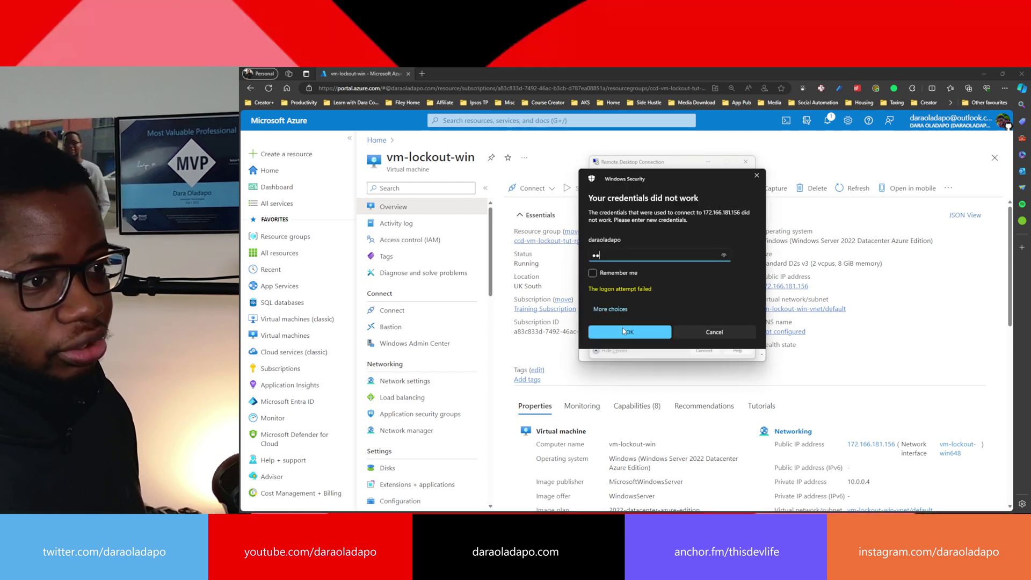
pyautogui.write('***********')
pyautogui.press('Return')
pyautogui.write('**')
pyautogui.press('capslock')
pyautogui.write('***********')
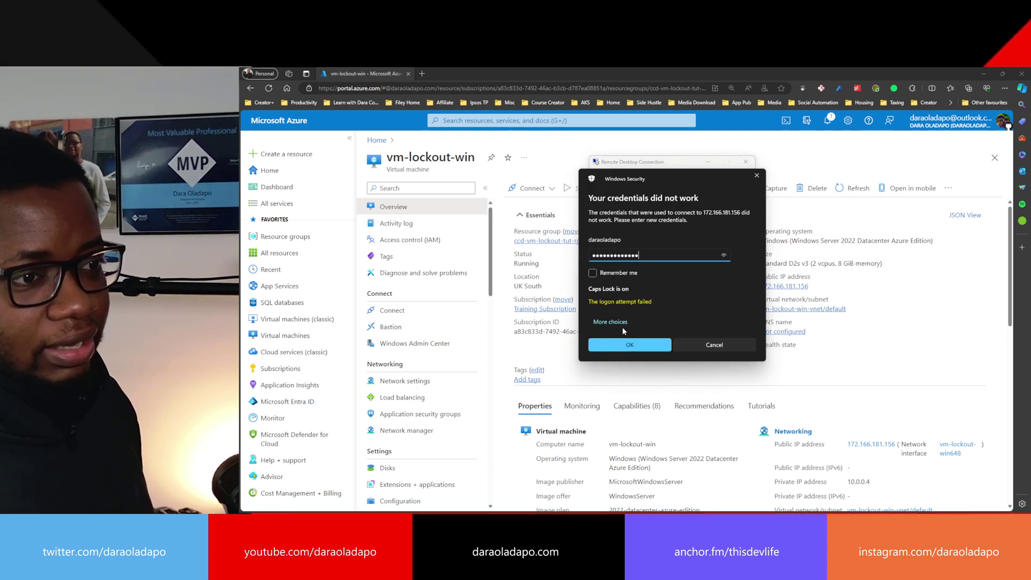
pyautogui.press('capslock')
pyautogui.write('***')
pyautogui.press('Return')
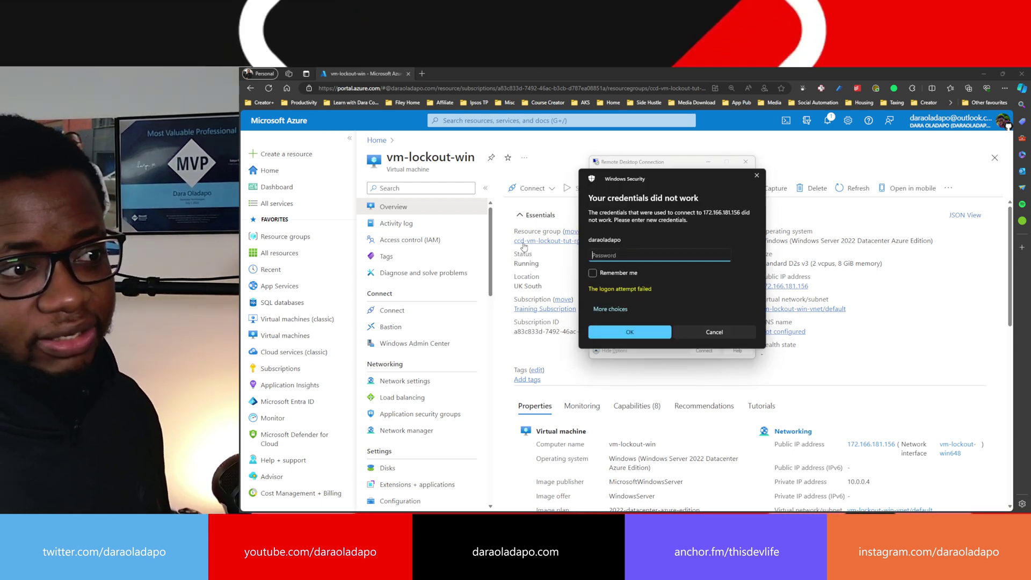
pyautogui.press('Escape')
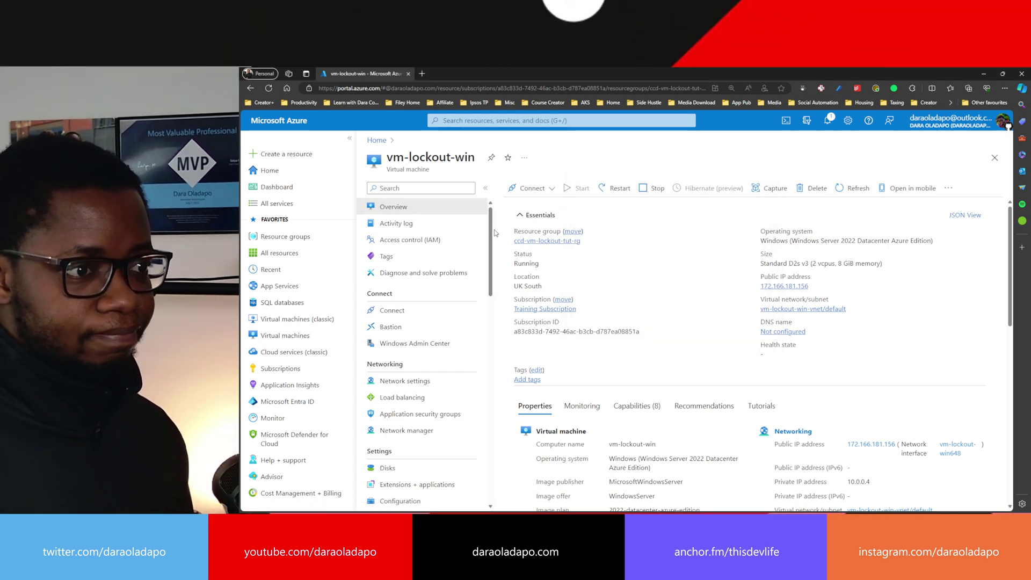
# - On vm-lockout-win's Reset password blade, enter and confirm a new admin password, then Update
pyautogui.moveTo(492, 230); pyautogui.dragTo(489, 441)
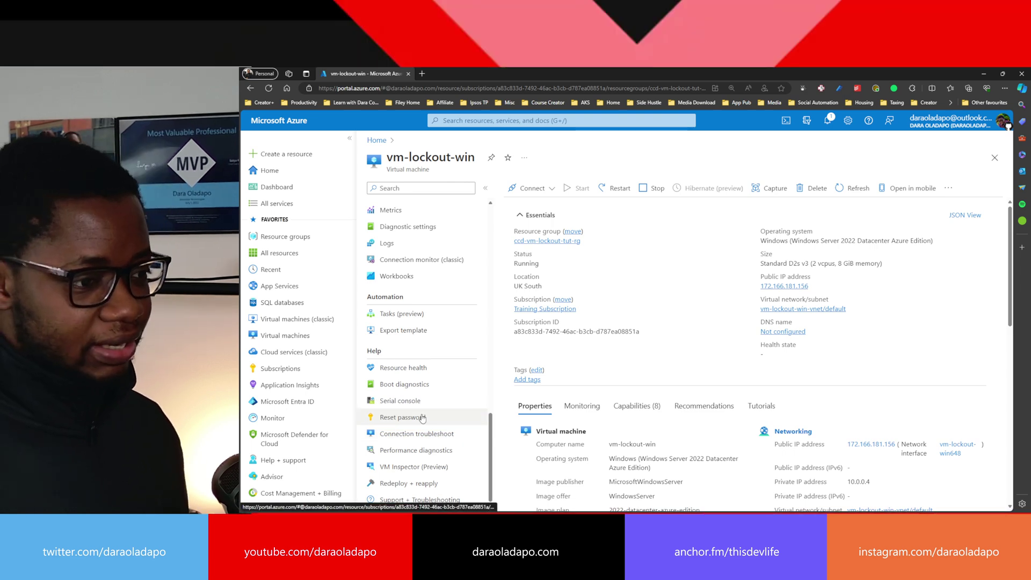
pyautogui.click(405, 420)
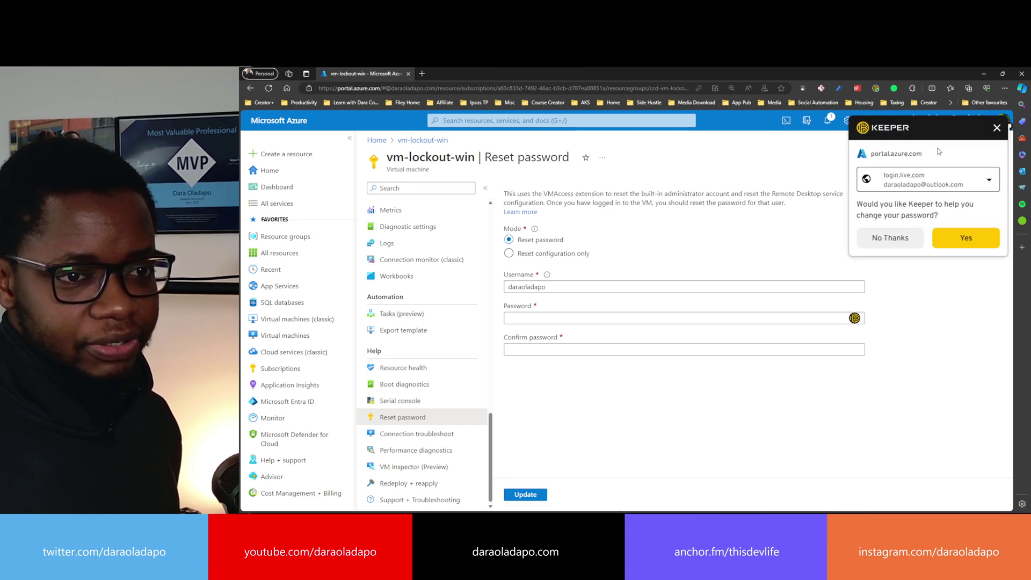
pyautogui.click(996, 129)
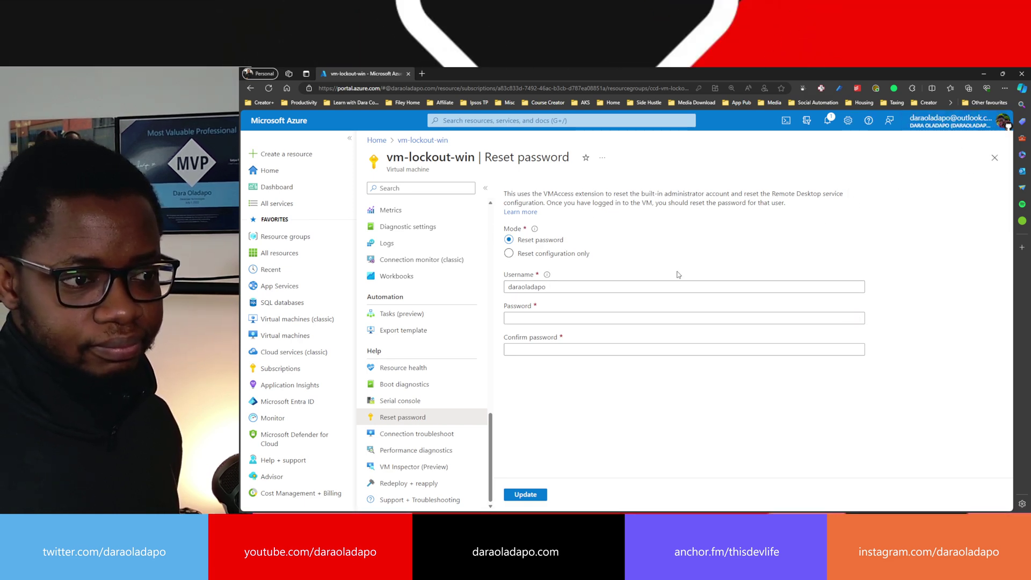
pyautogui.click(565, 317)
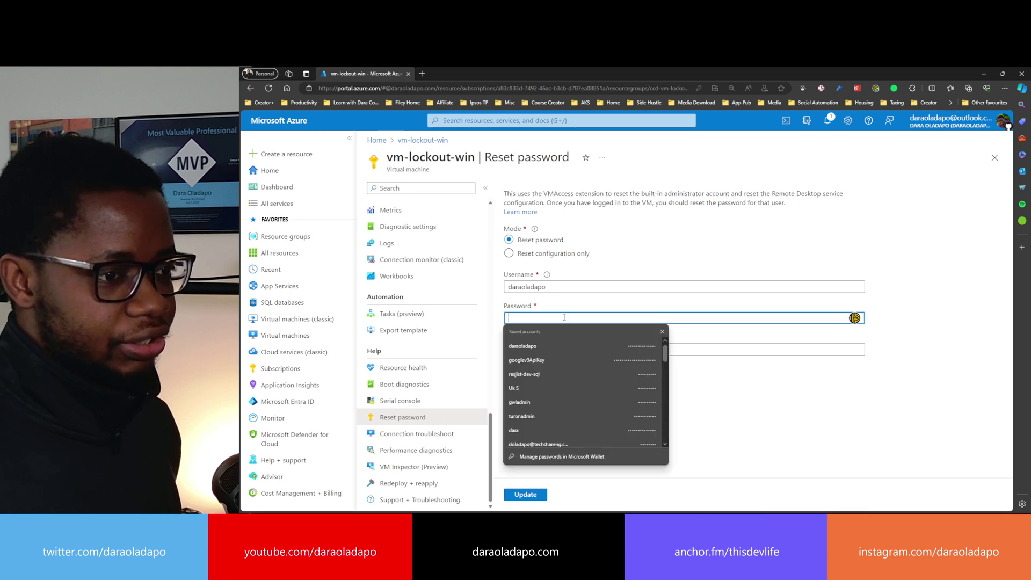
pyautogui.write('P')
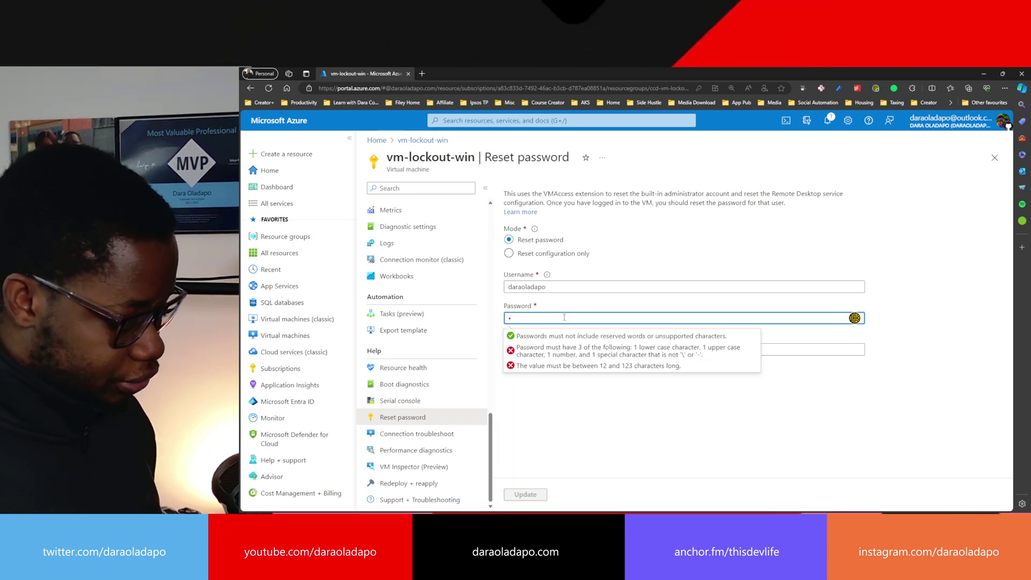
pyautogui.write('•••••••••••')
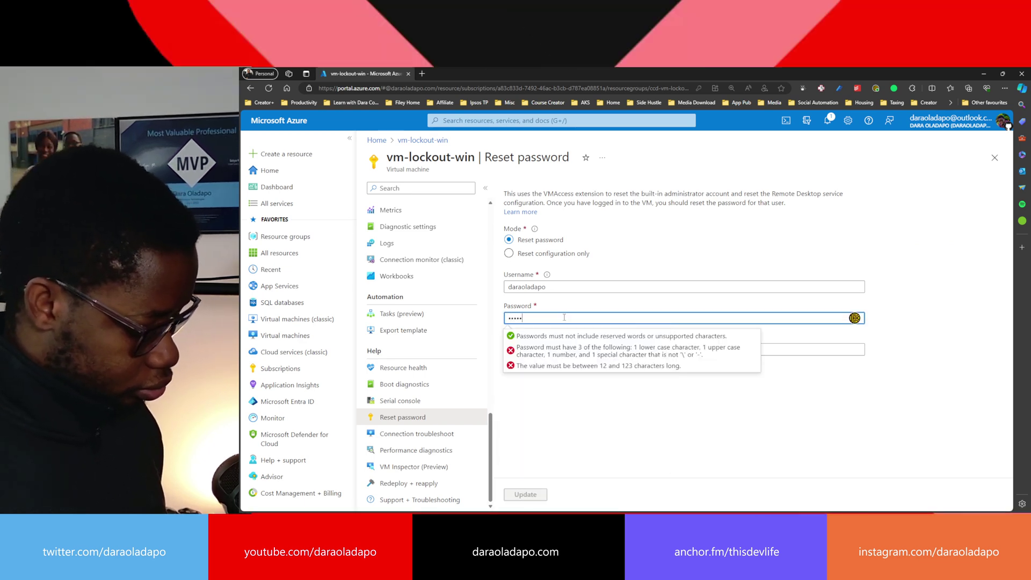
pyautogui.press('Tab')
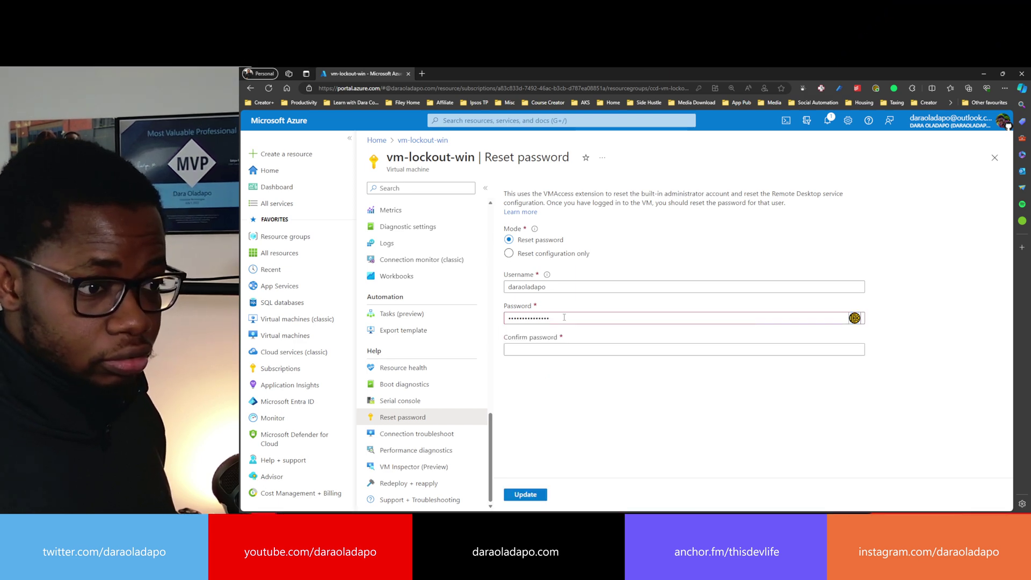
pyautogui.write('••••••')
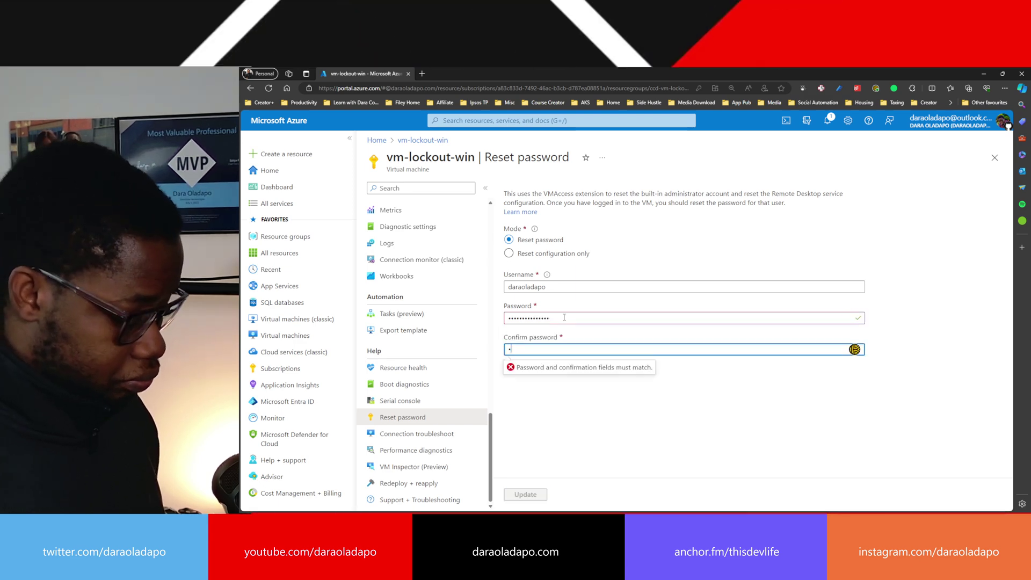
pyautogui.write('••••')
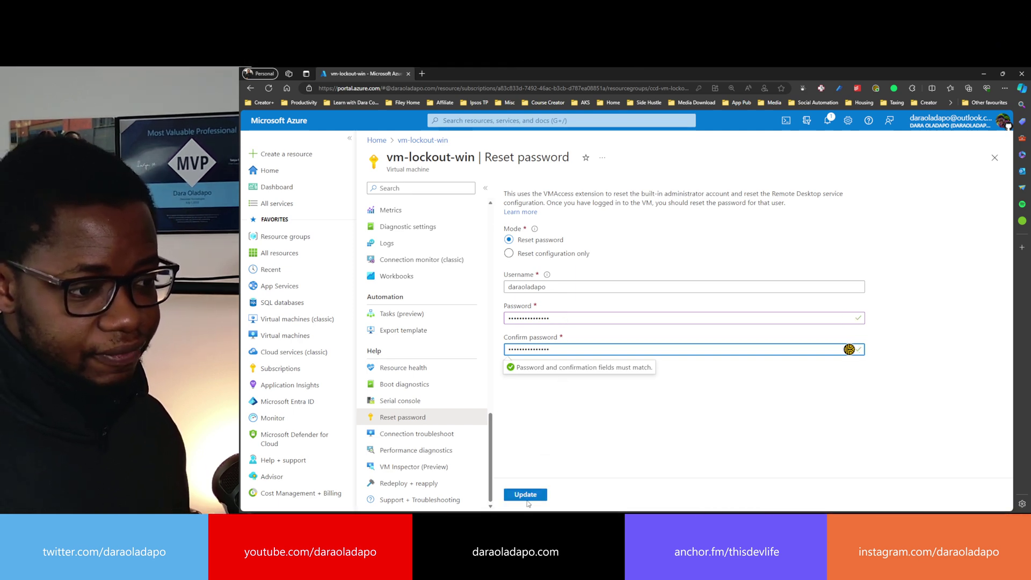
pyautogui.click(527, 495)
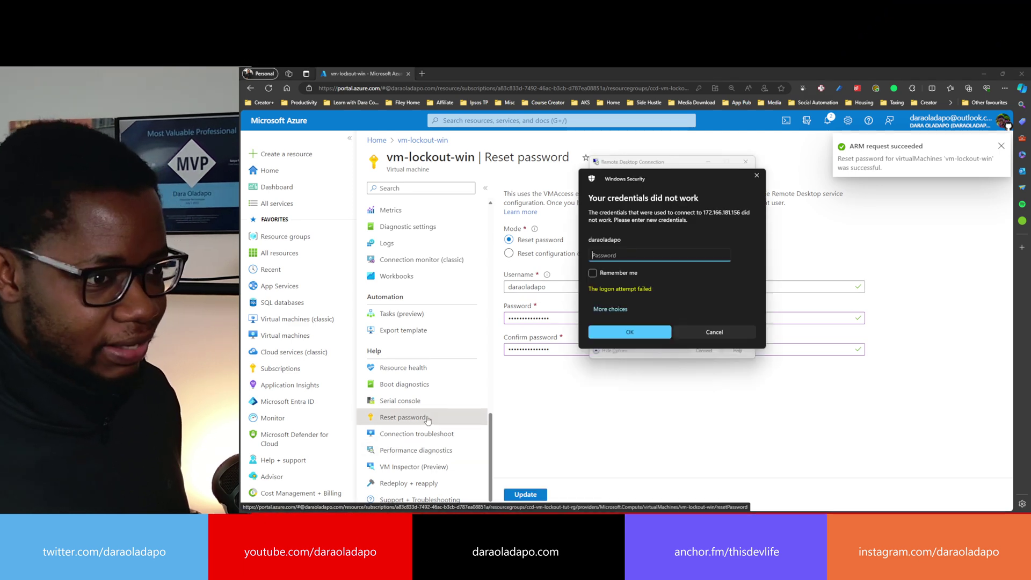
# - Sign in with the new password, accept the certificate, and close the session once the dashboard shows
pyautogui.write('•••••••••')
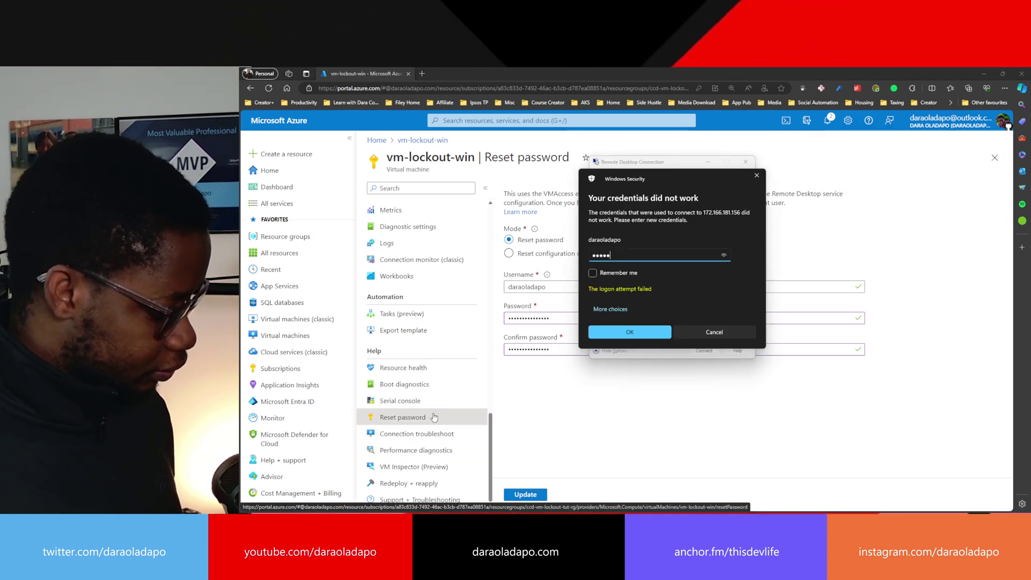
pyautogui.write('••••••')
pyautogui.press('Return')
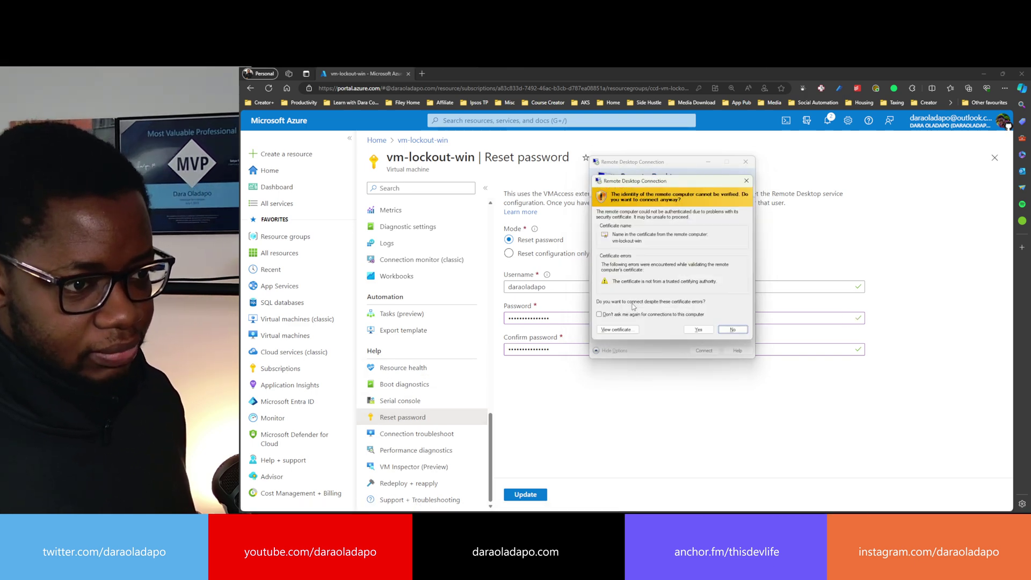
pyautogui.click(701, 330)
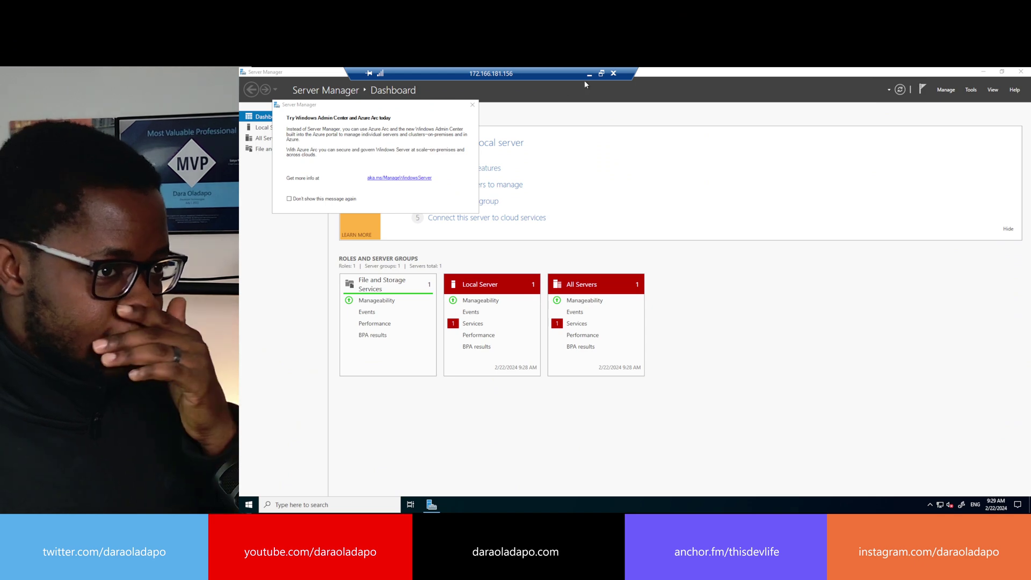
pyautogui.click(613, 74)
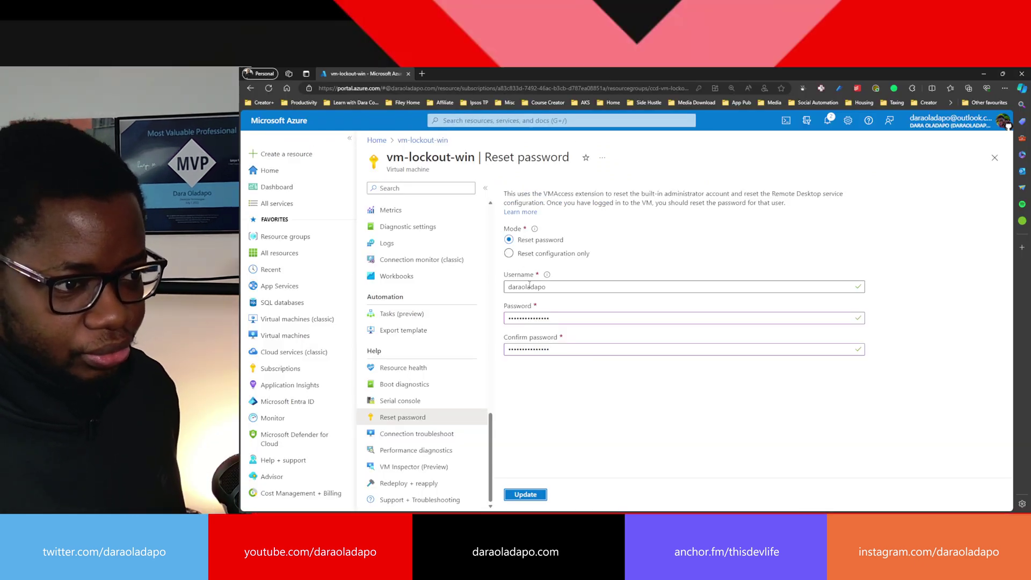
# - Delete the surname part of the username and apply the reset with Update
pyautogui.moveTo(526, 287); pyautogui.dragTo(552, 288)
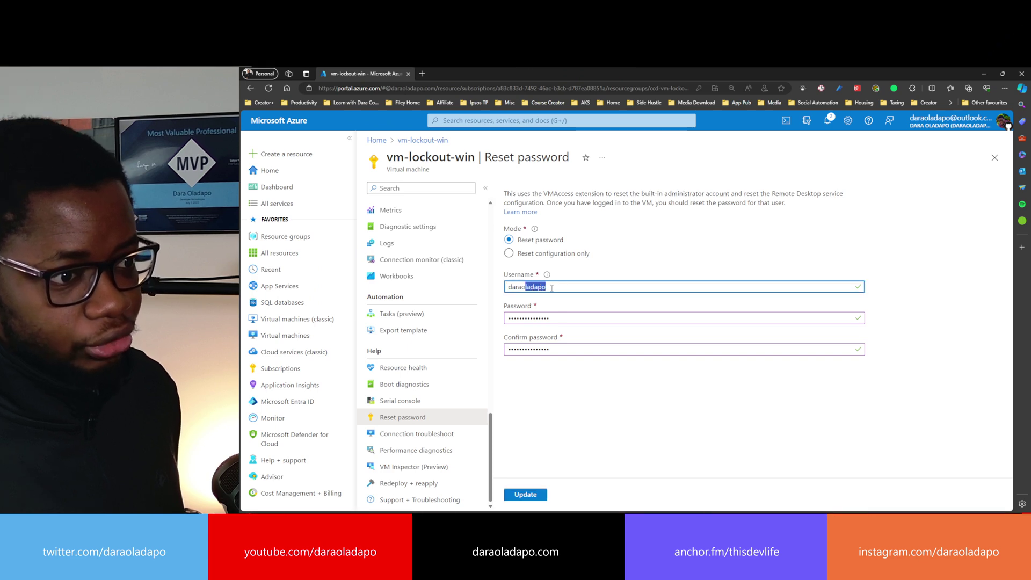
pyautogui.press('BackSpace')
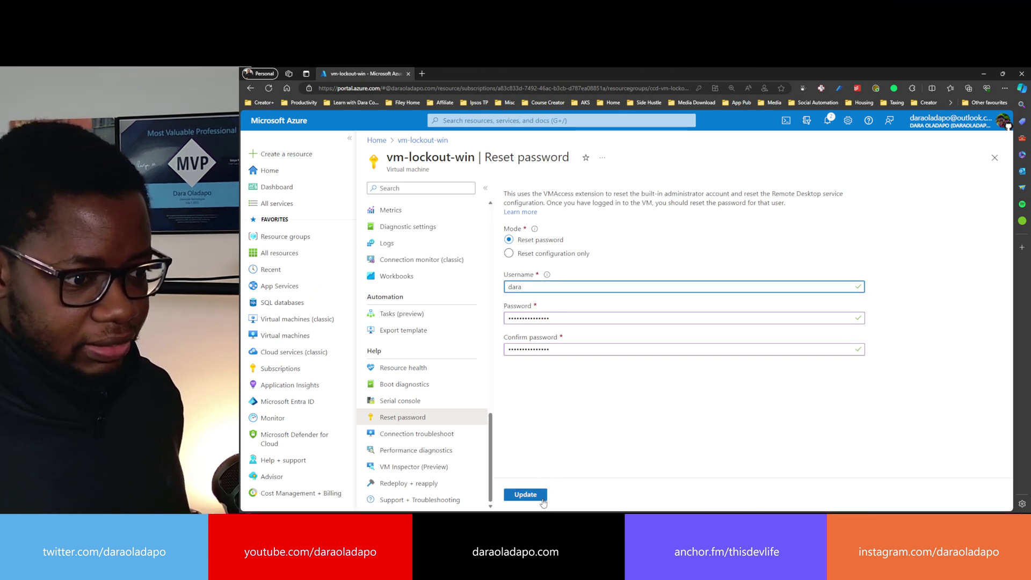
pyautogui.click(525, 495)
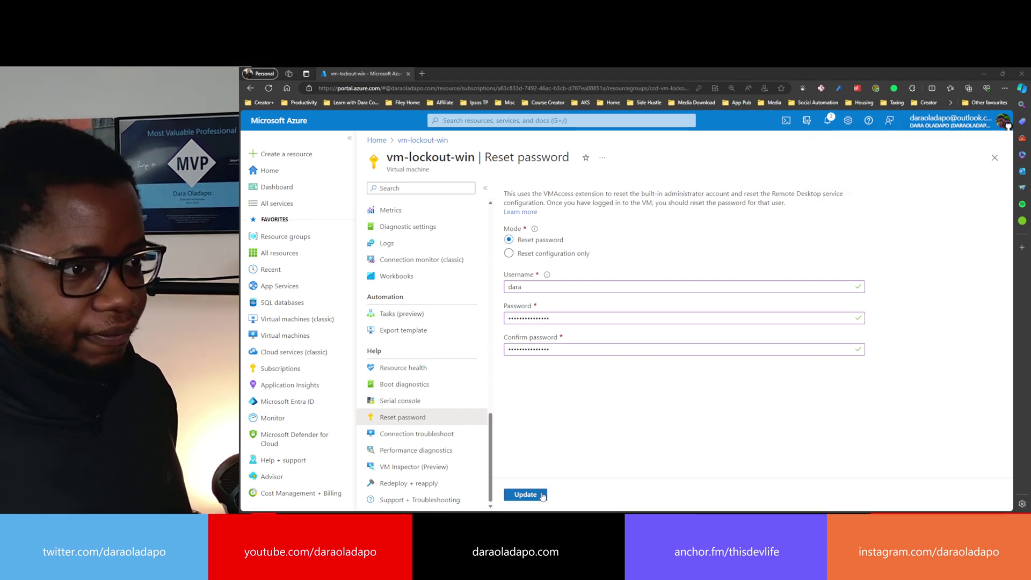
pyautogui.hotkey('alt', 'Tab')
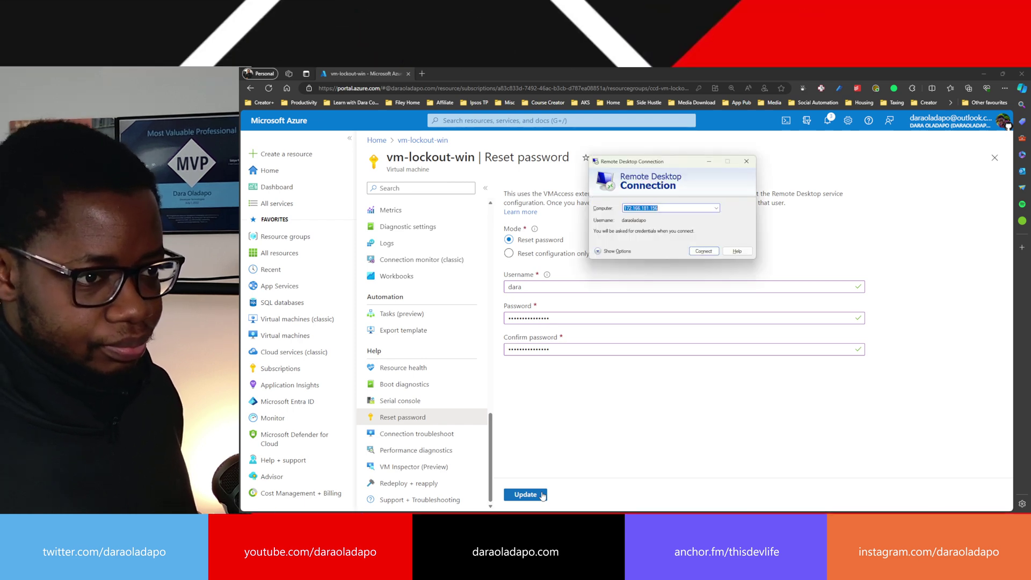
# - Connect to 172.166.181.156 as a different account, entering the new username and its password
pyautogui.click(607, 250)
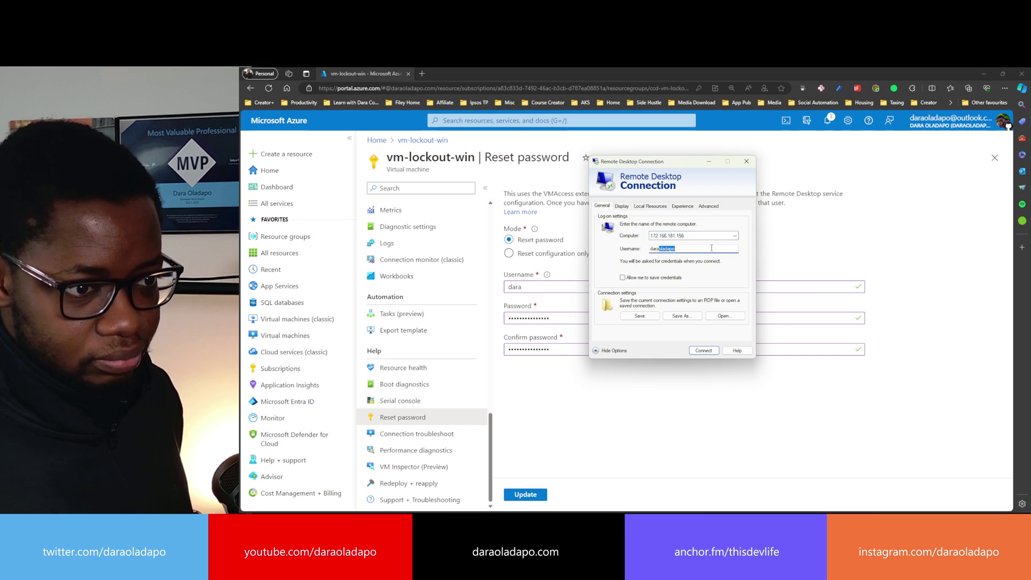
pyautogui.press('Return')
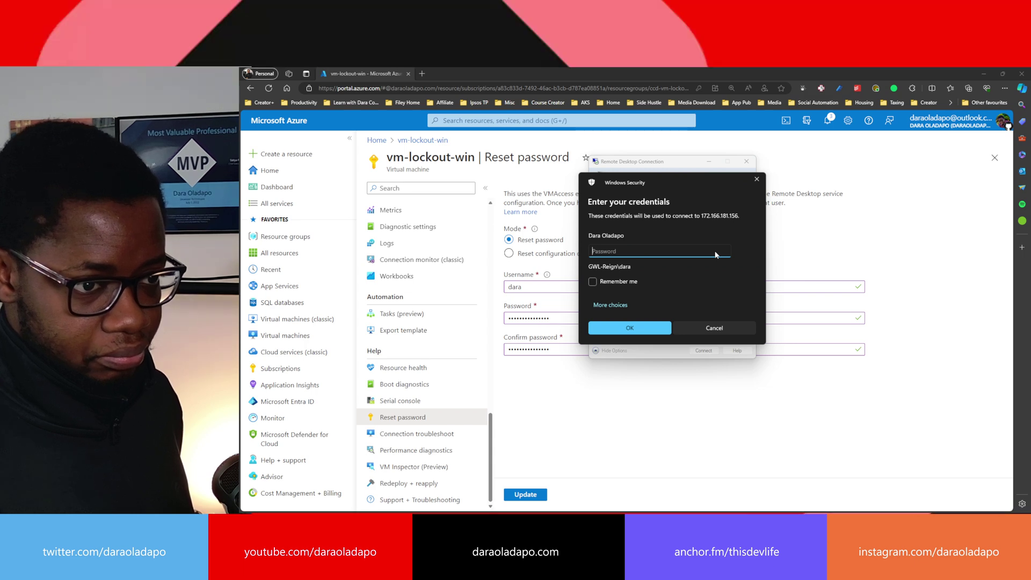
pyautogui.click(601, 304)
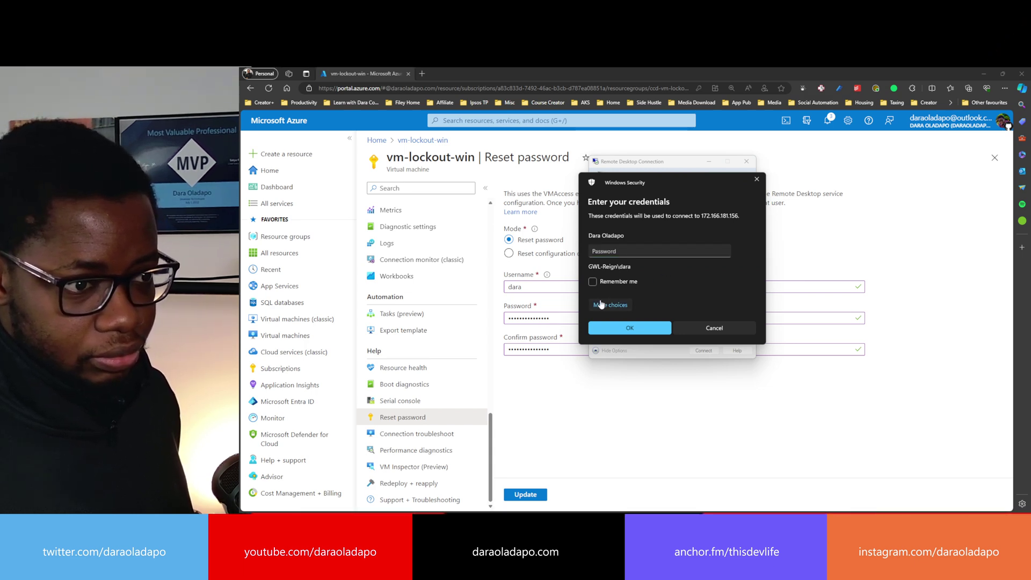
pyautogui.click(617, 347)
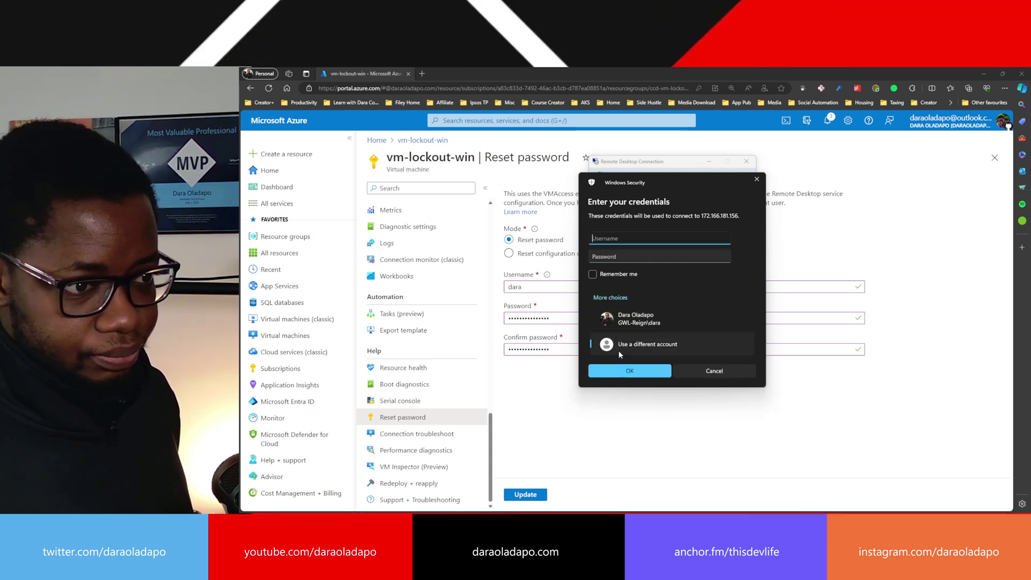
pyautogui.write('dara')
pyautogui.press('Tab')
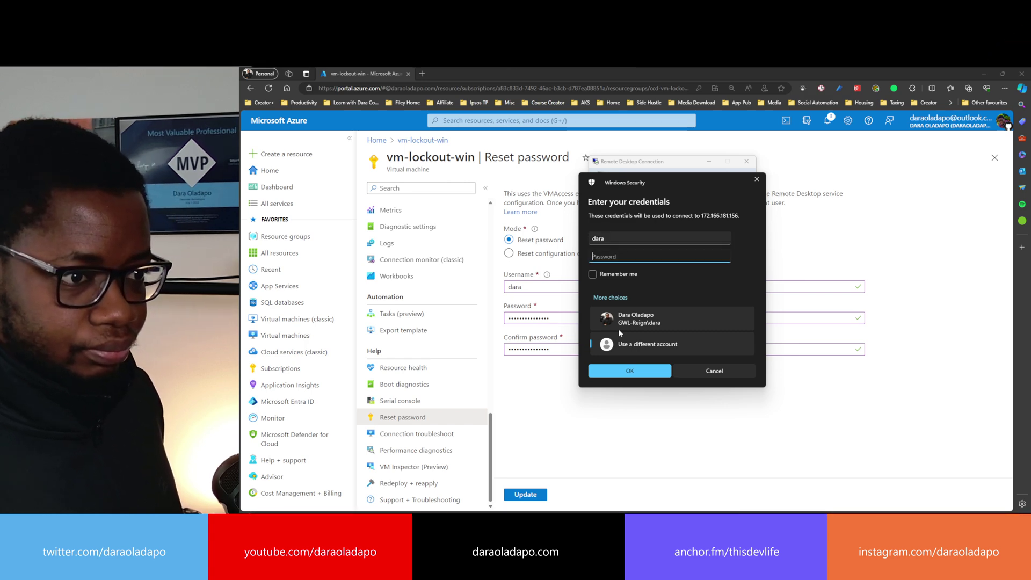
pyautogui.write('password1234')
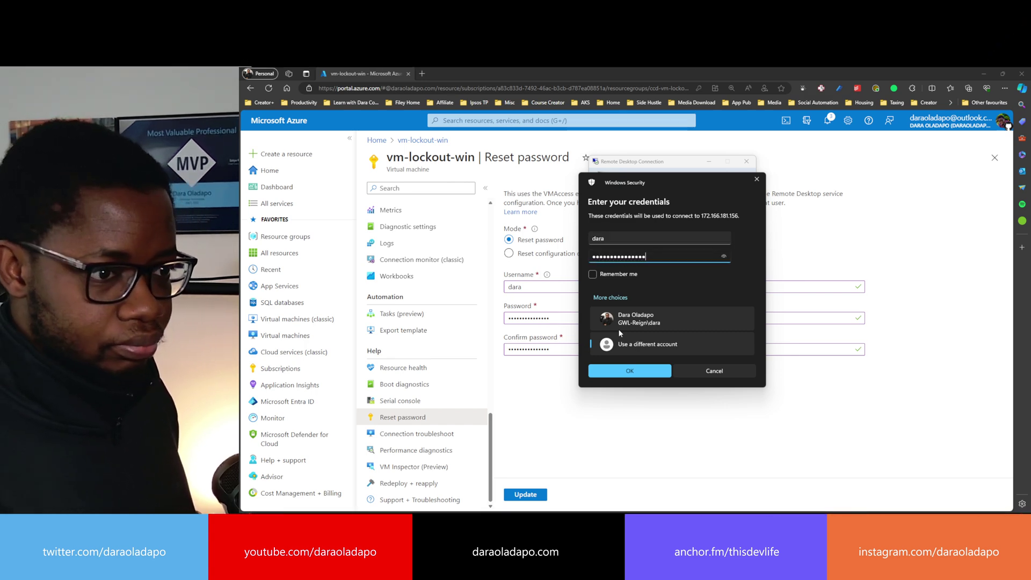
pyautogui.press('Return')
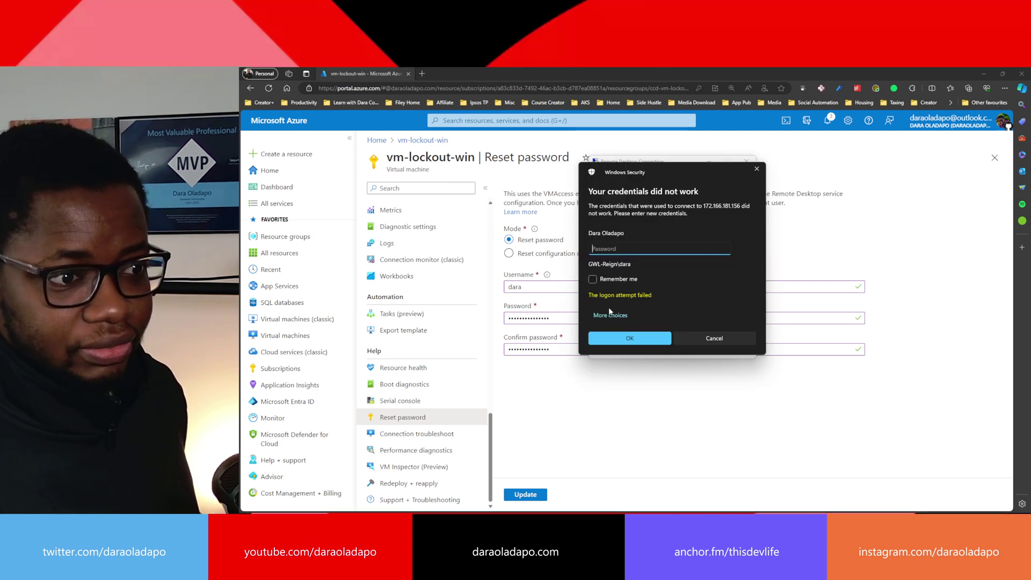
# - Retry with the WORKGROUP-qualified new username and Remember me ticked, then cancel and close the dialog
pyautogui.click(611, 315)
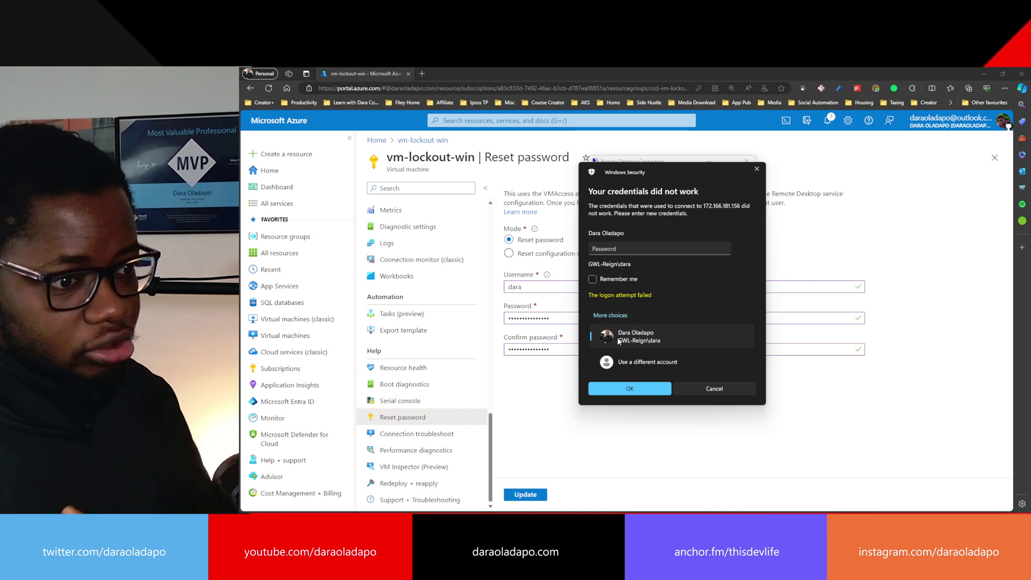
pyautogui.click(623, 362)
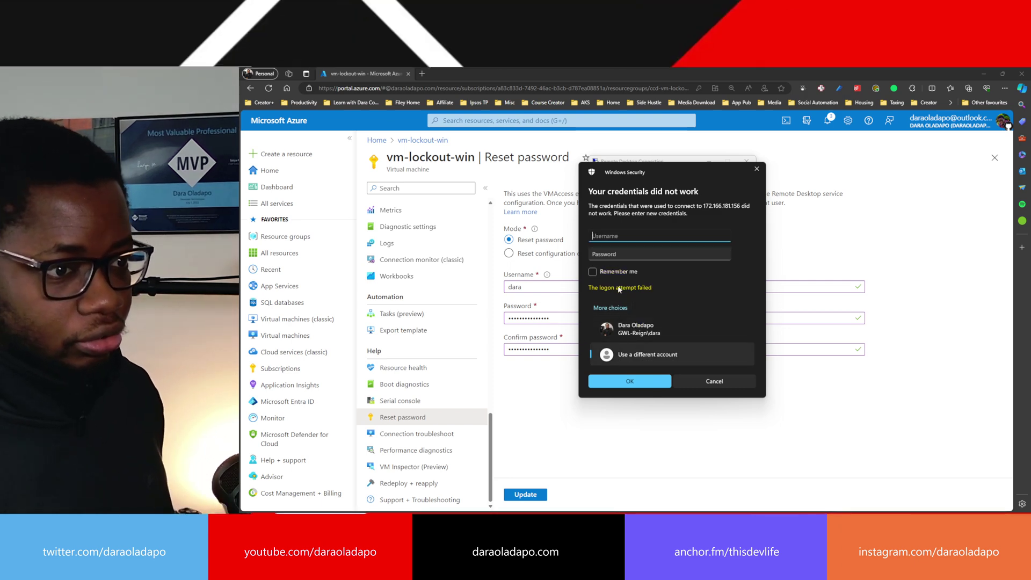
pyautogui.write('W')
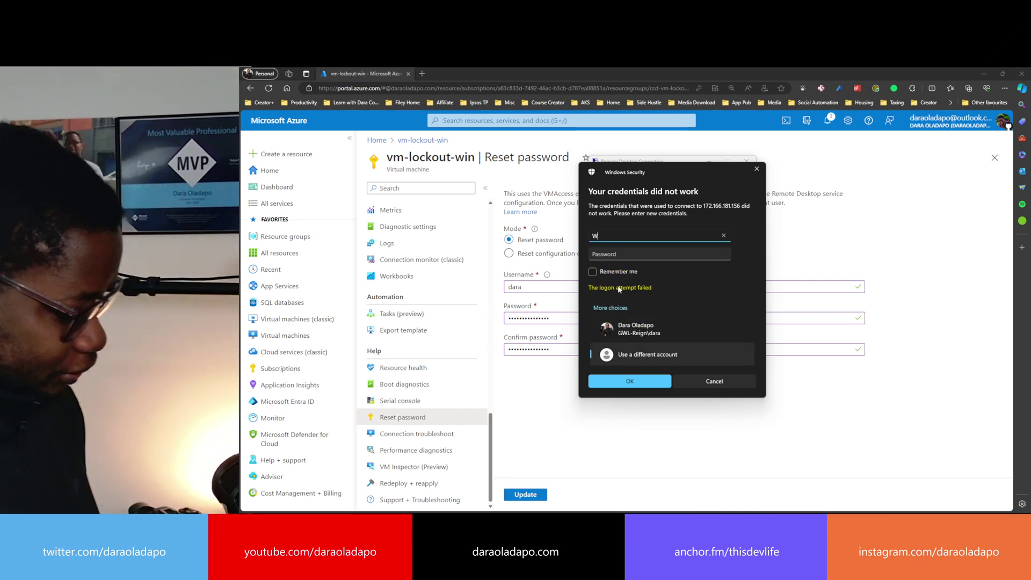
pyautogui.write('ORKGROUP\\')
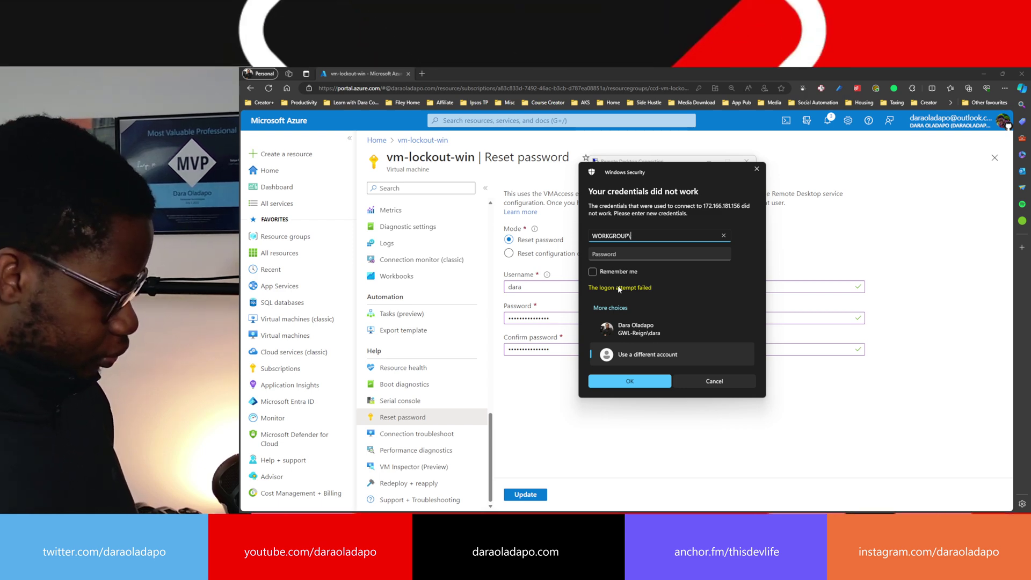
pyautogui.write('darar')
pyautogui.press('Tab')
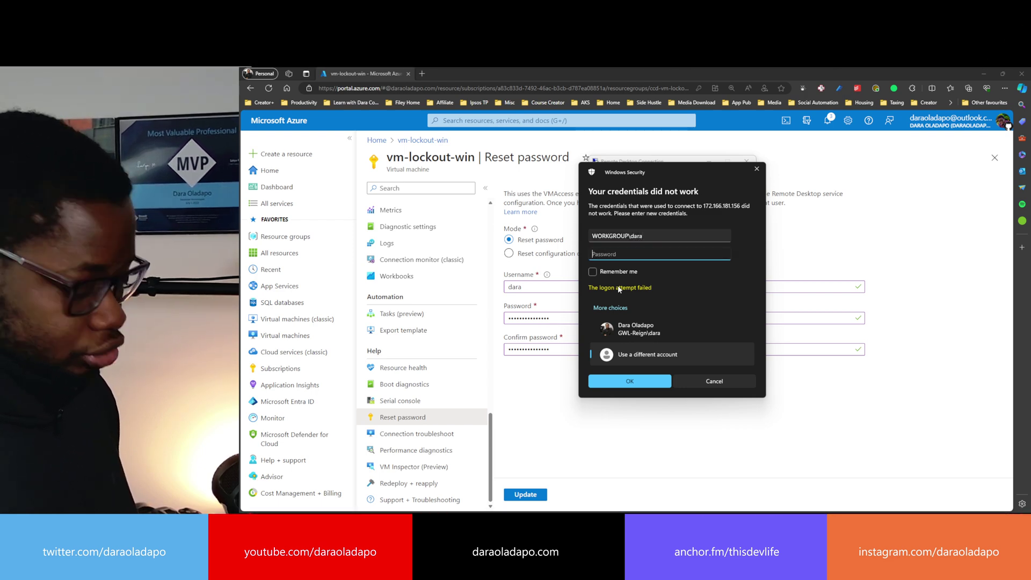
pyautogui.write('**********')
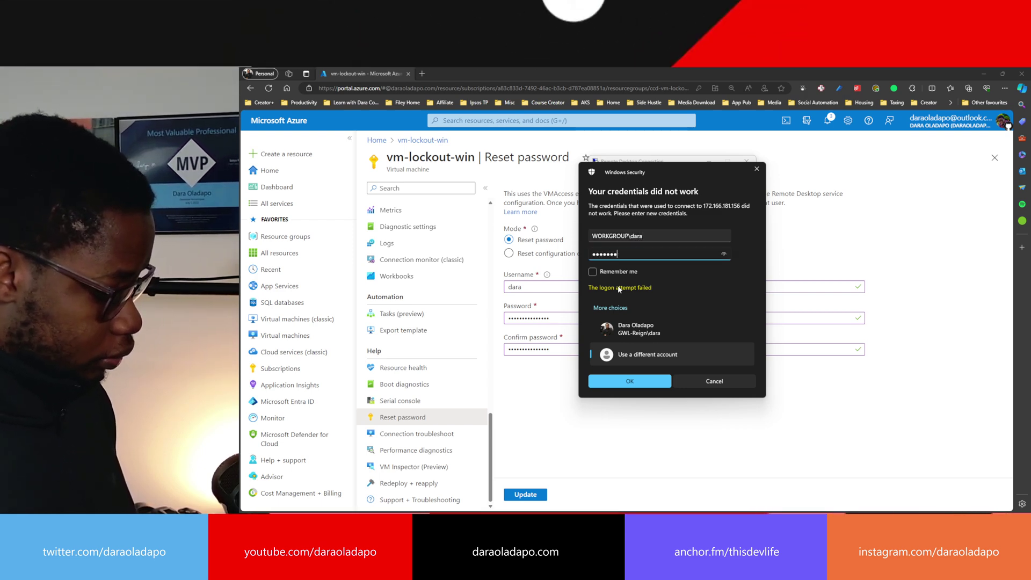
pyautogui.write('*****')
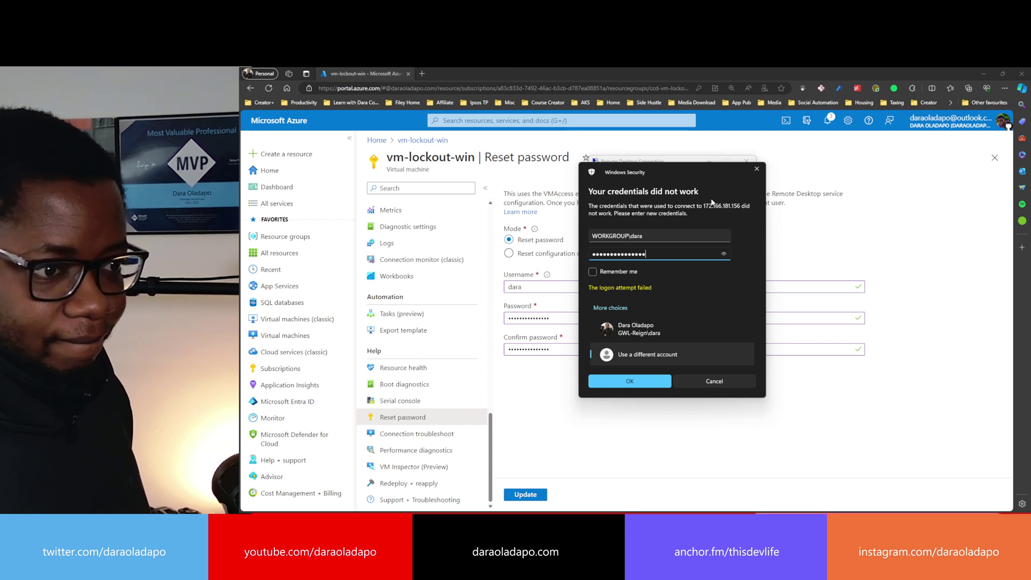
pyautogui.click(593, 271)
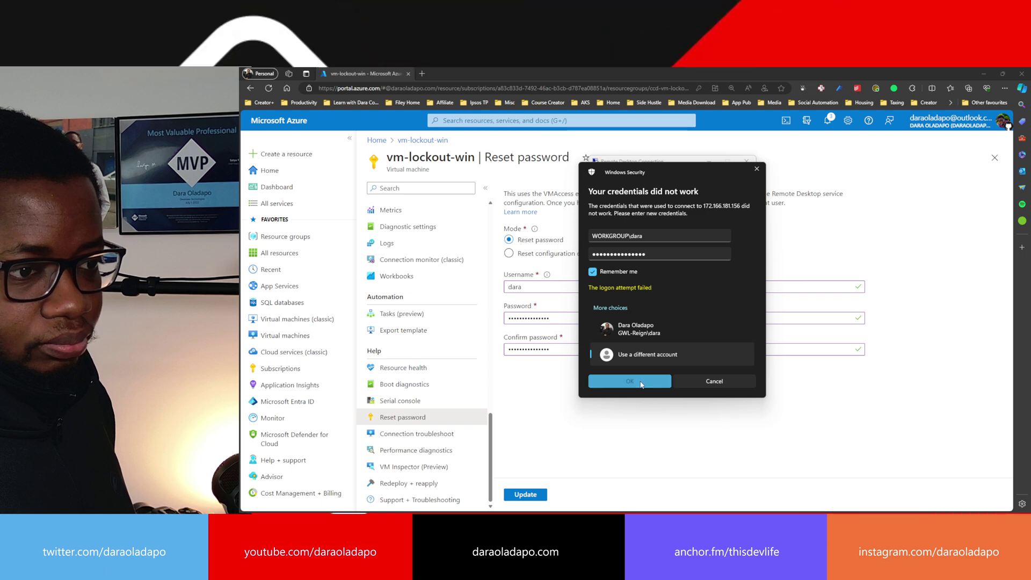
pyautogui.click(641, 382)
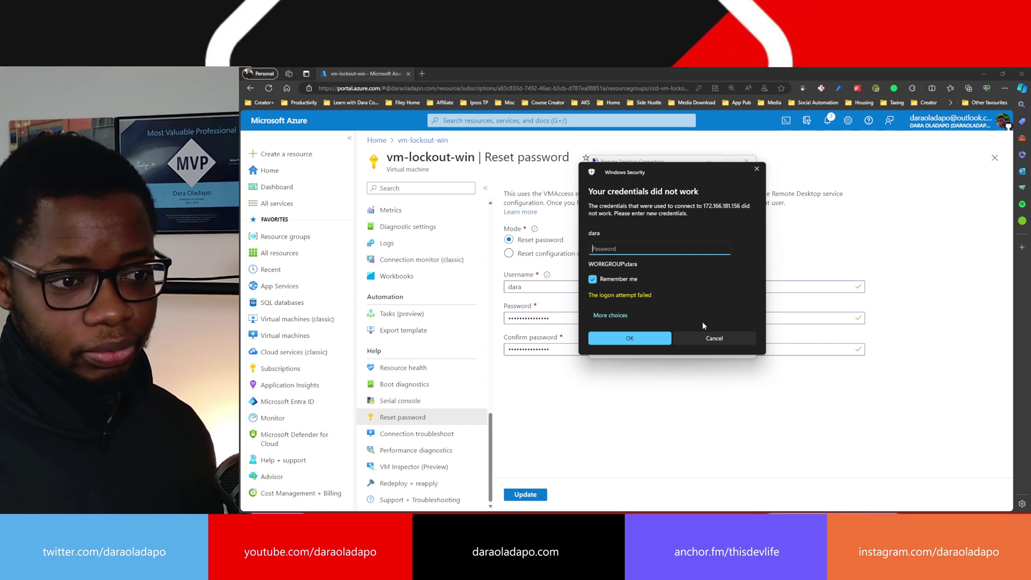
pyautogui.click(708, 338)
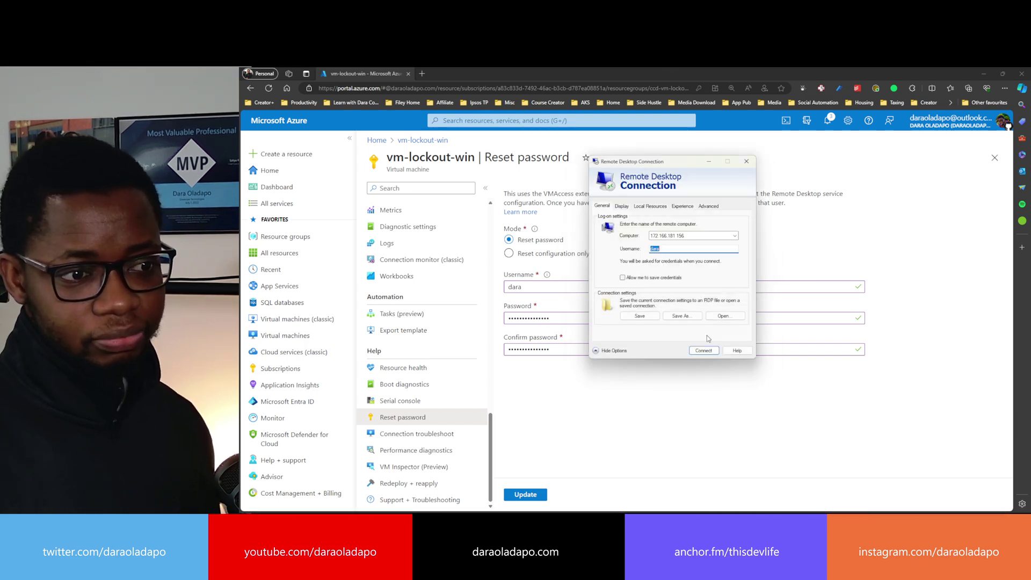
pyautogui.click(744, 161)
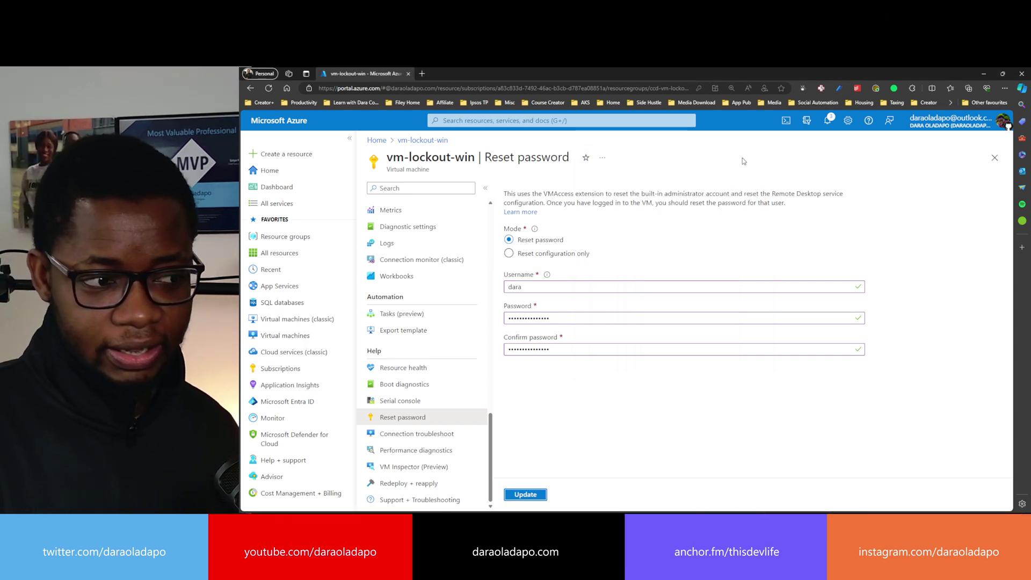